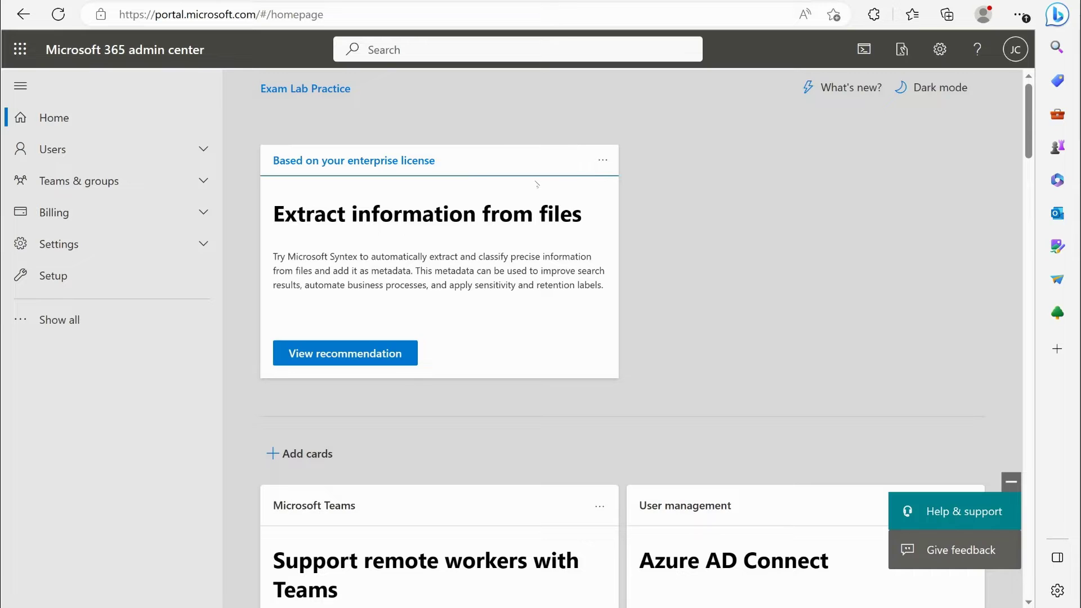
Open Org settings from the Settings menu and scroll through its 40 services
click(112, 246)
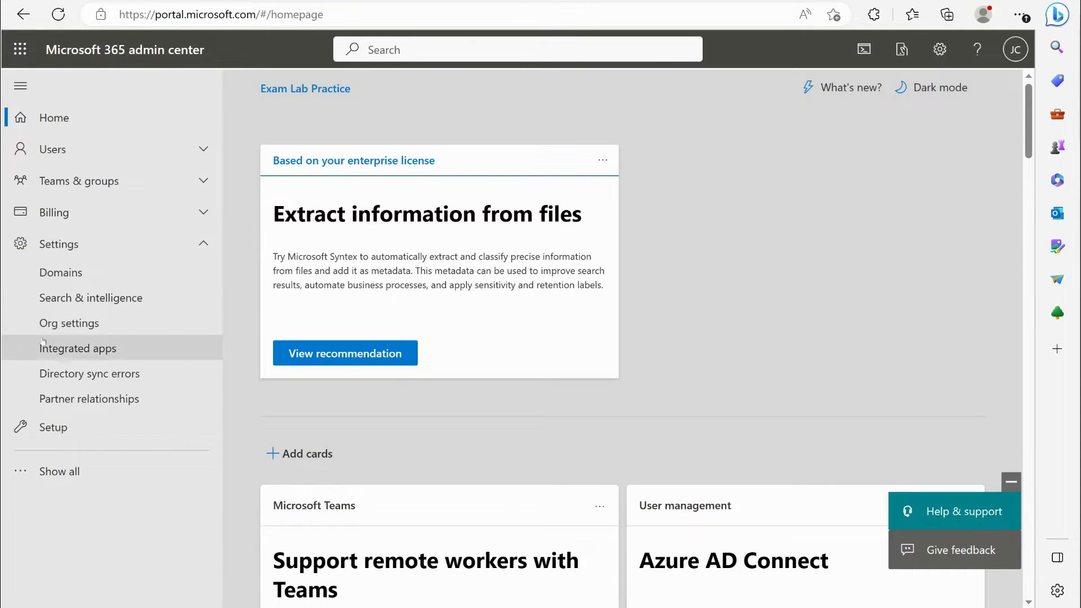
click(69, 323)
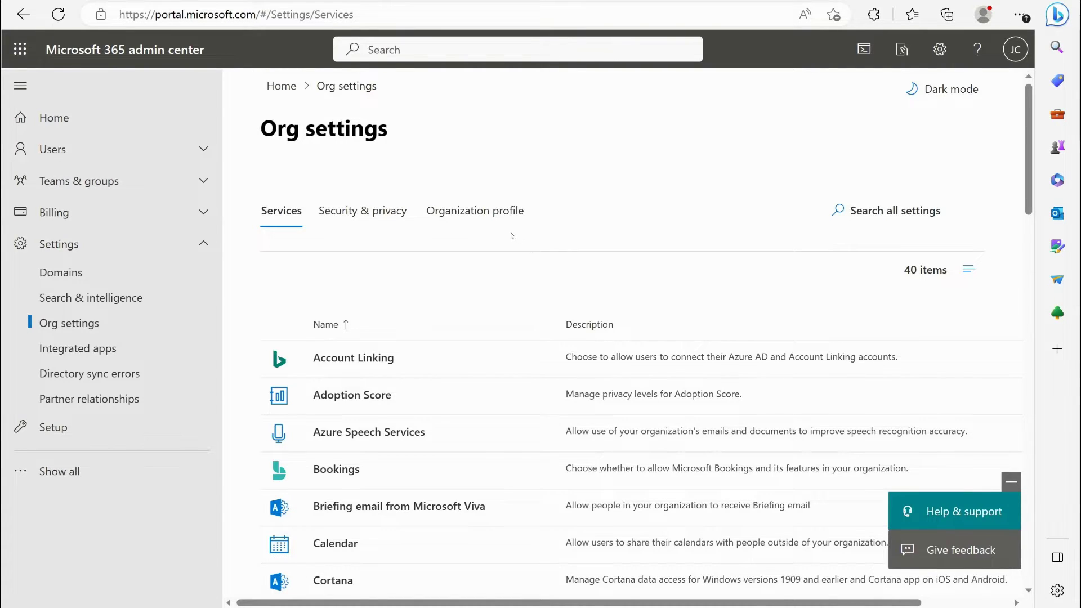
scroll(359, 261, down, 6)
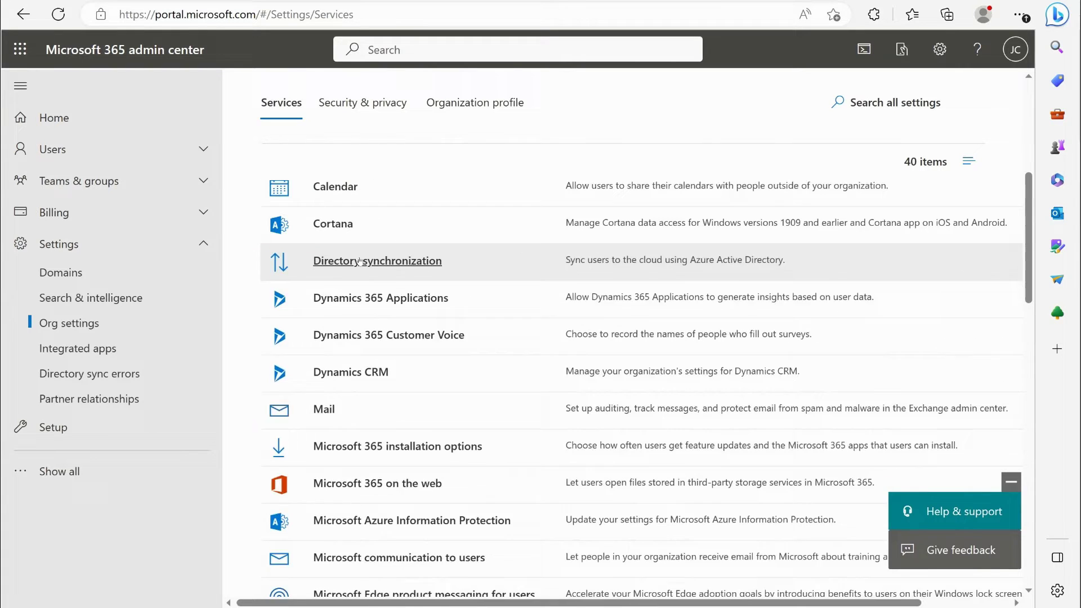
scroll(359, 261, down, 2)
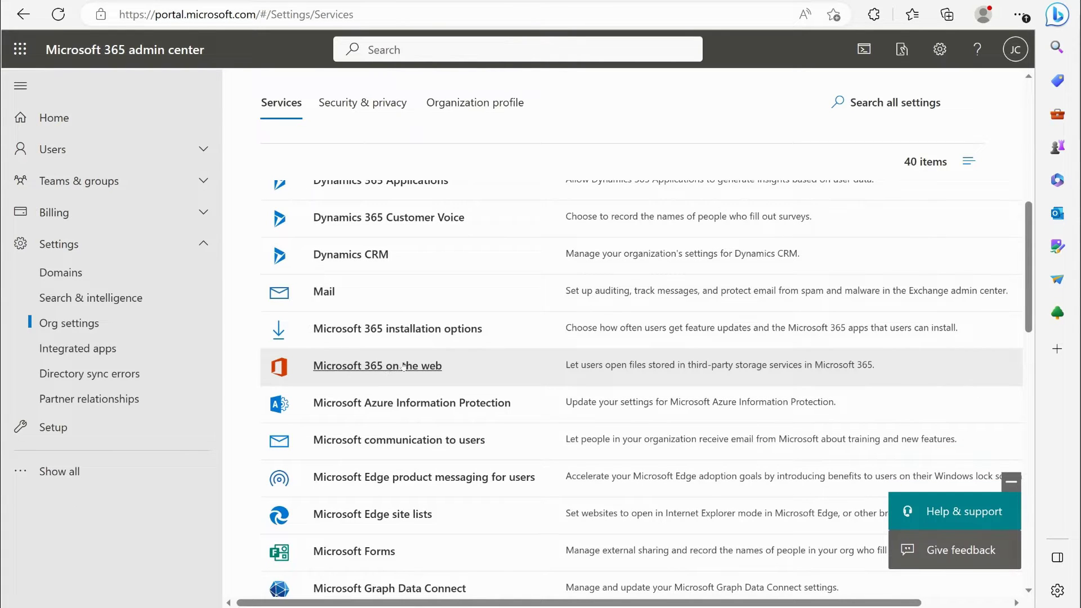
scroll(403, 366, down, 1)
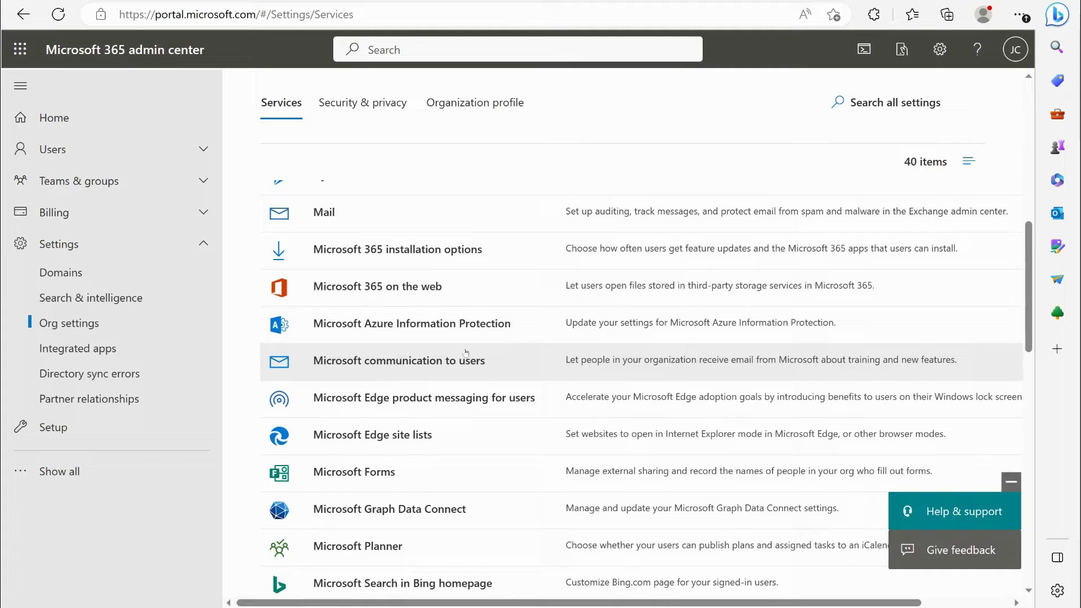
scroll(406, 349, down, 2)
scroll(406, 394, up, 4)
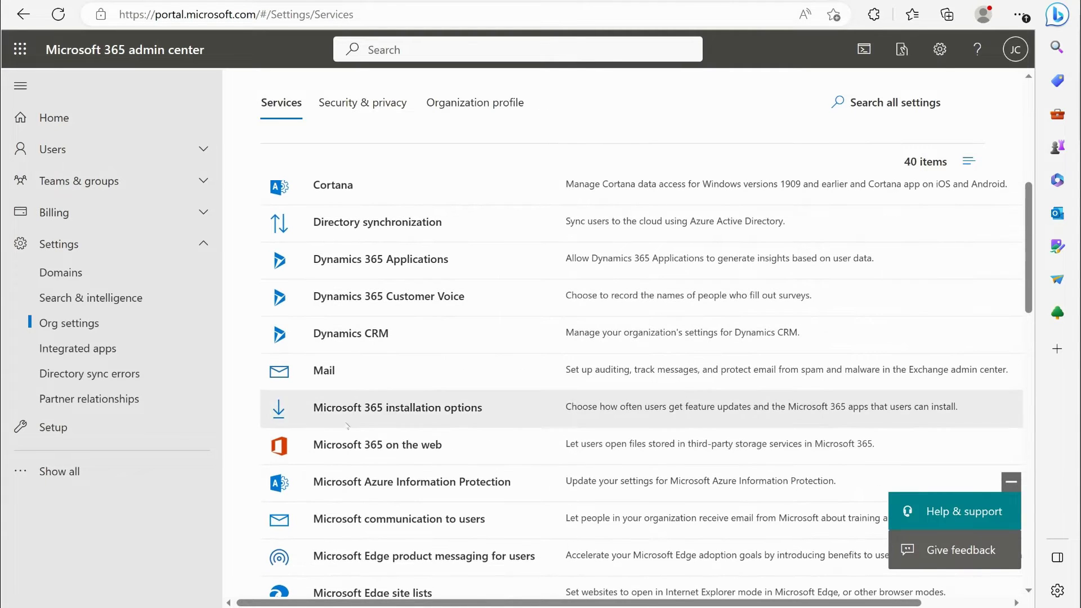
Review Microsoft 365 on the web, leaving third-party file storage allowed, and close without saving
click(403, 451)
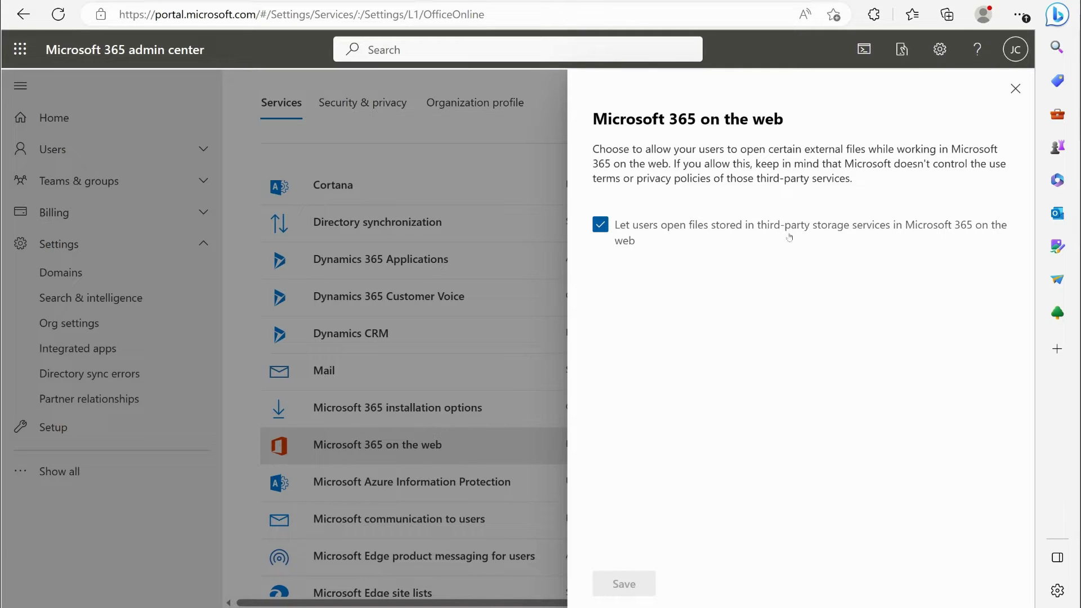
click(604, 226)
click(602, 226)
click(1015, 88)
click(421, 345)
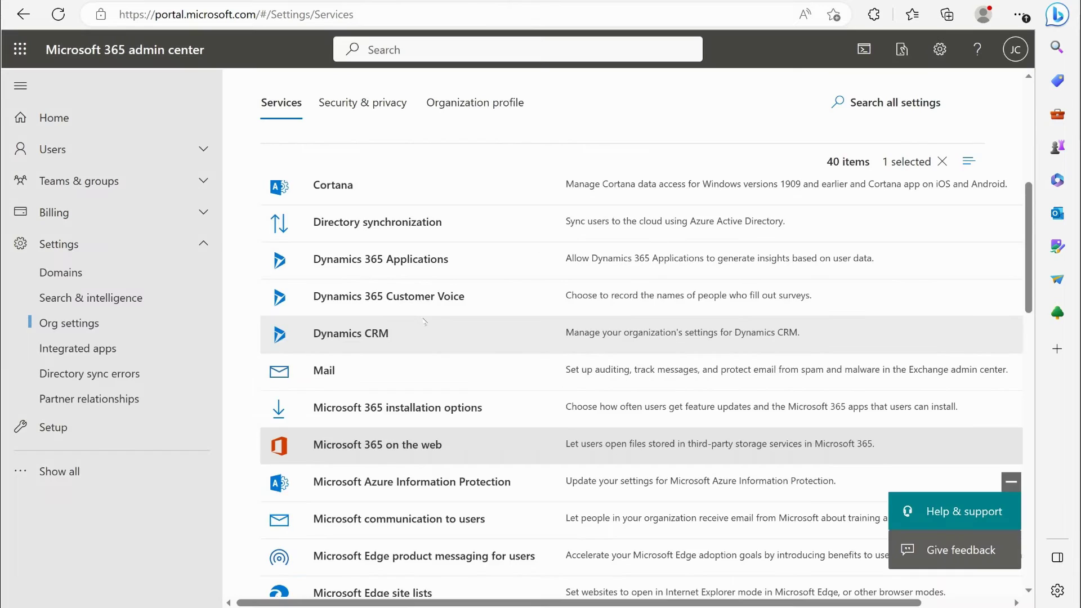
scroll(375, 253, down, 3)
scroll(375, 253, down, 2)
scroll(345, 360, down, 3)
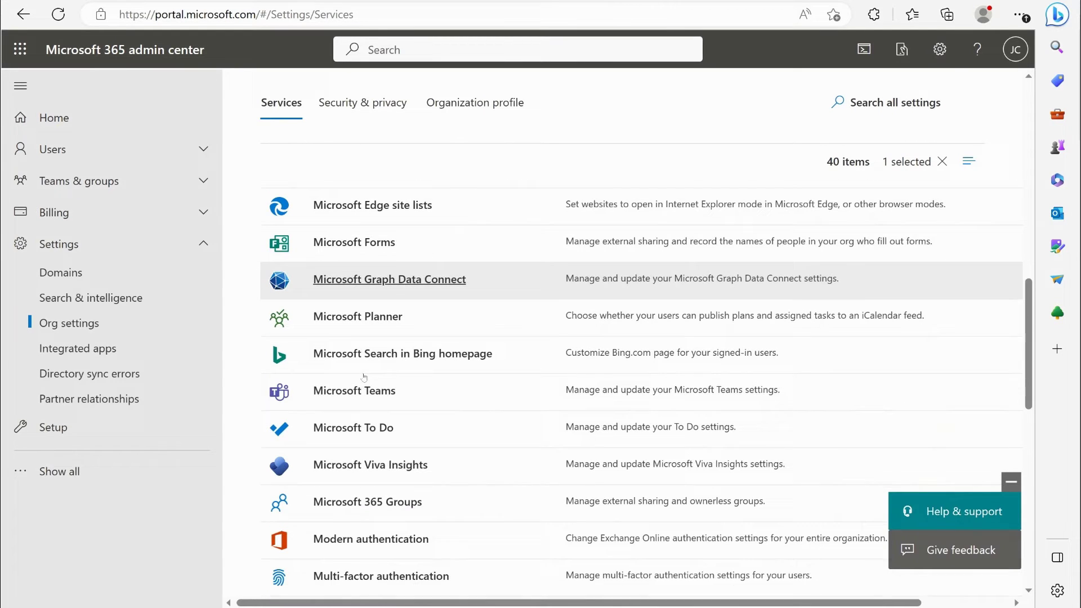
Review Microsoft Teams settings without changes, then open the Sway settings at the list's end
click(343, 384)
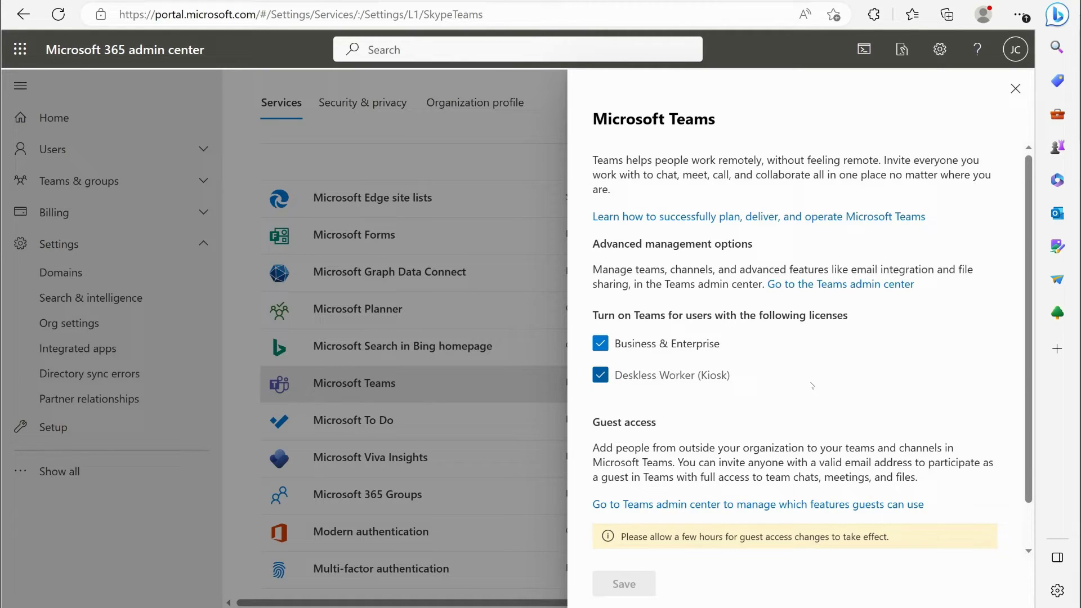
click(1014, 89)
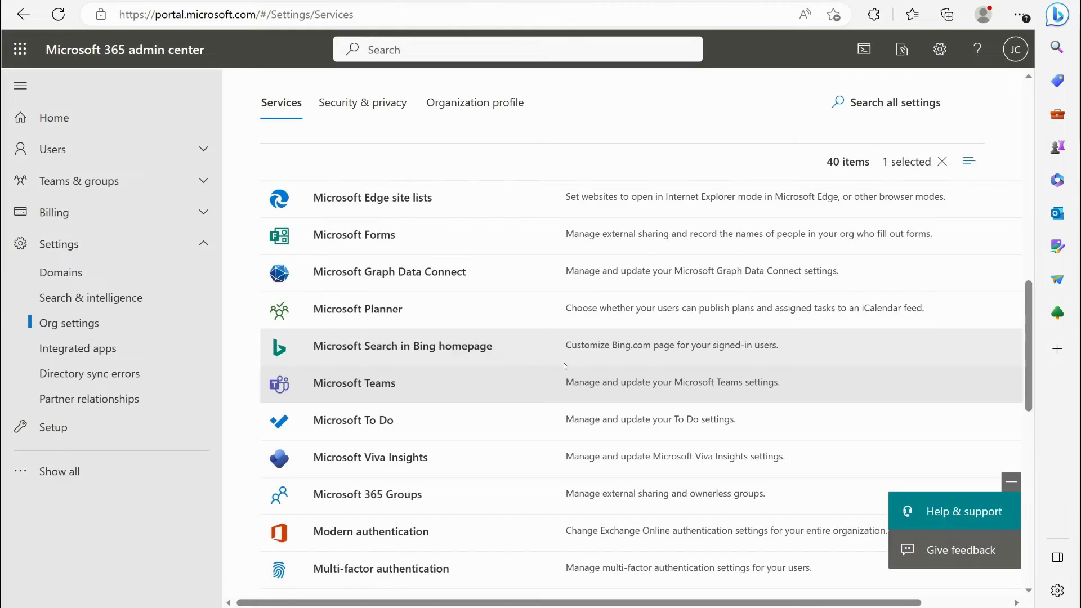
scroll(565, 366, down, 5)
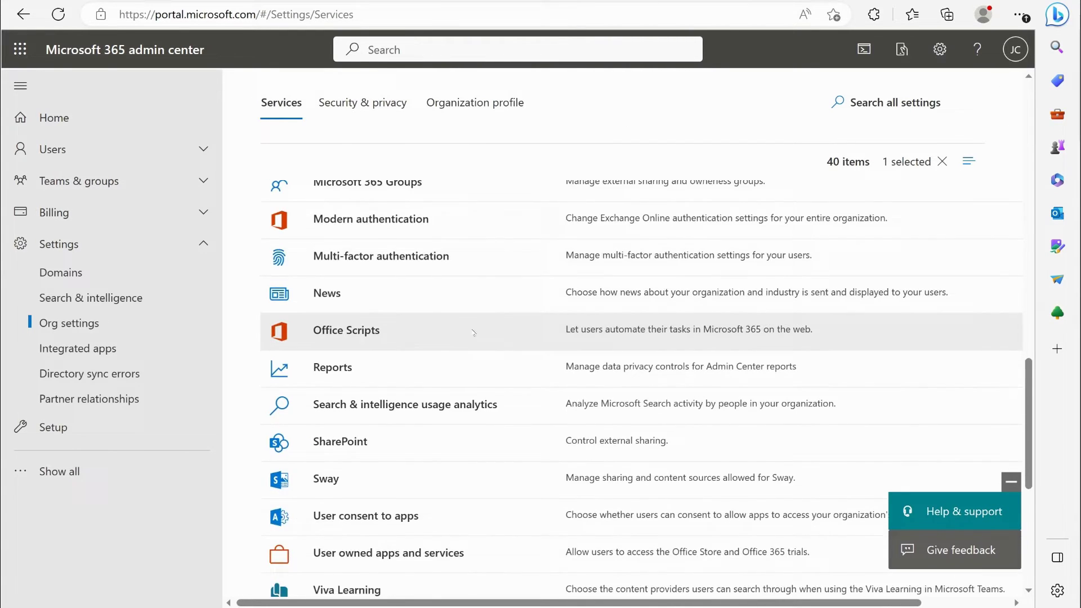
scroll(472, 332, down, 5)
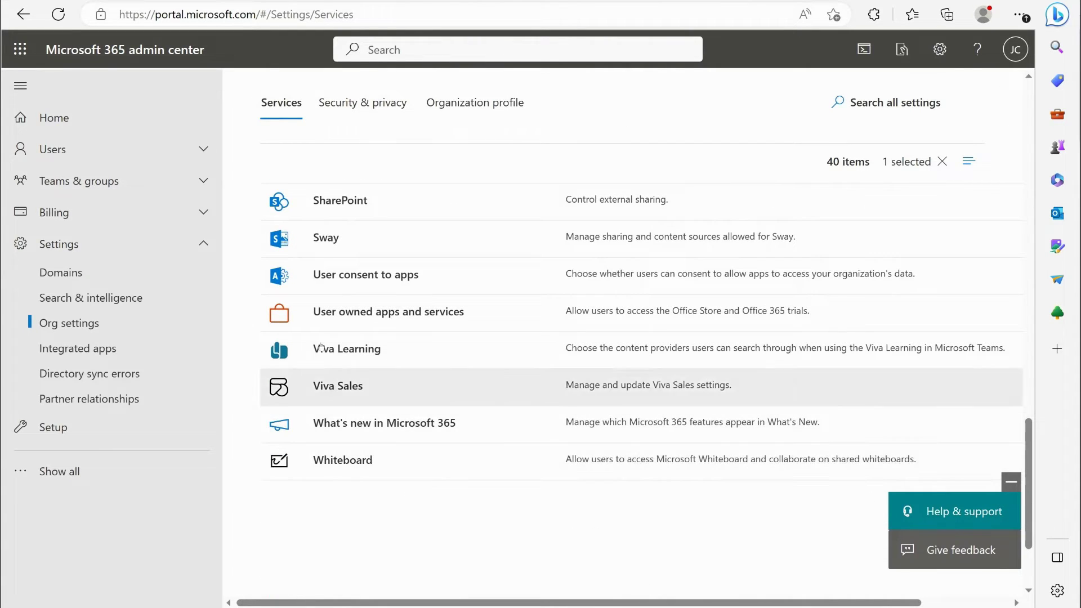
click(324, 237)
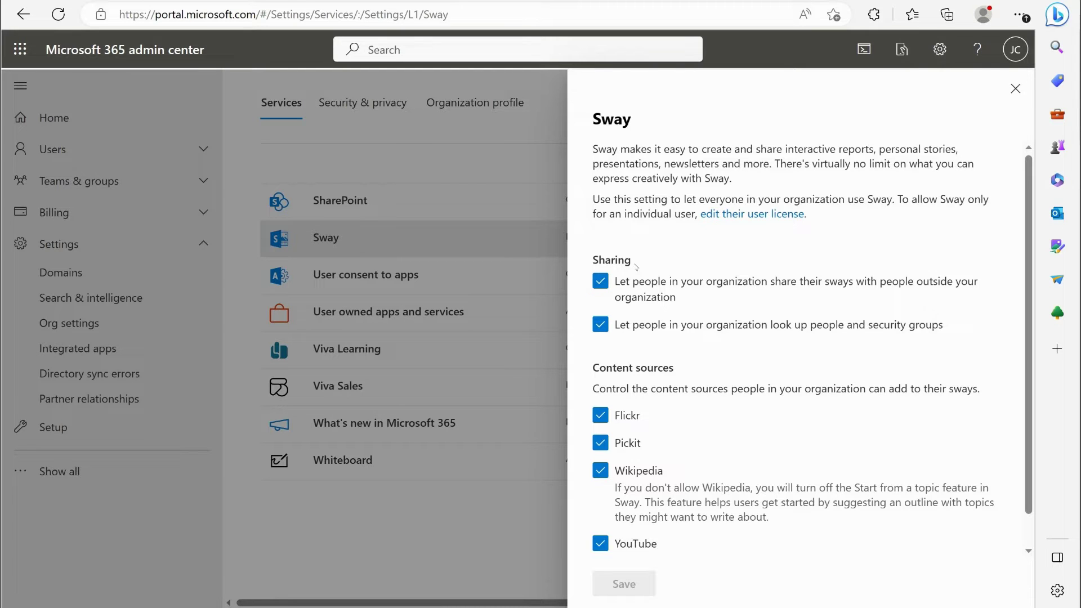
Close Sway and switch to the Security & privacy tab listing nine settings
click(1015, 88)
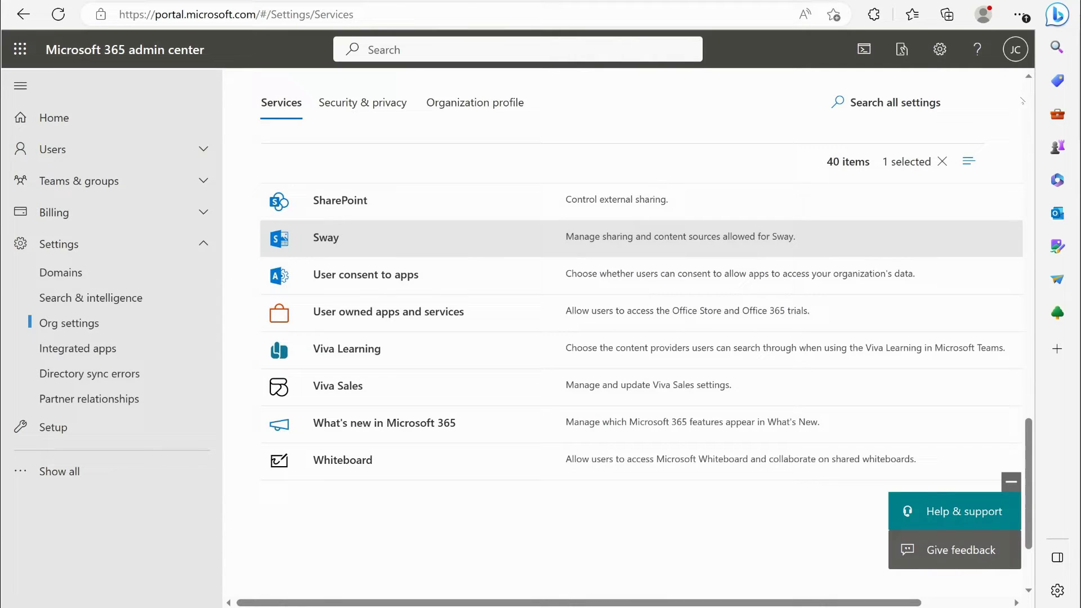
scroll(360, 520, up, 2)
scroll(360, 520, up, 20)
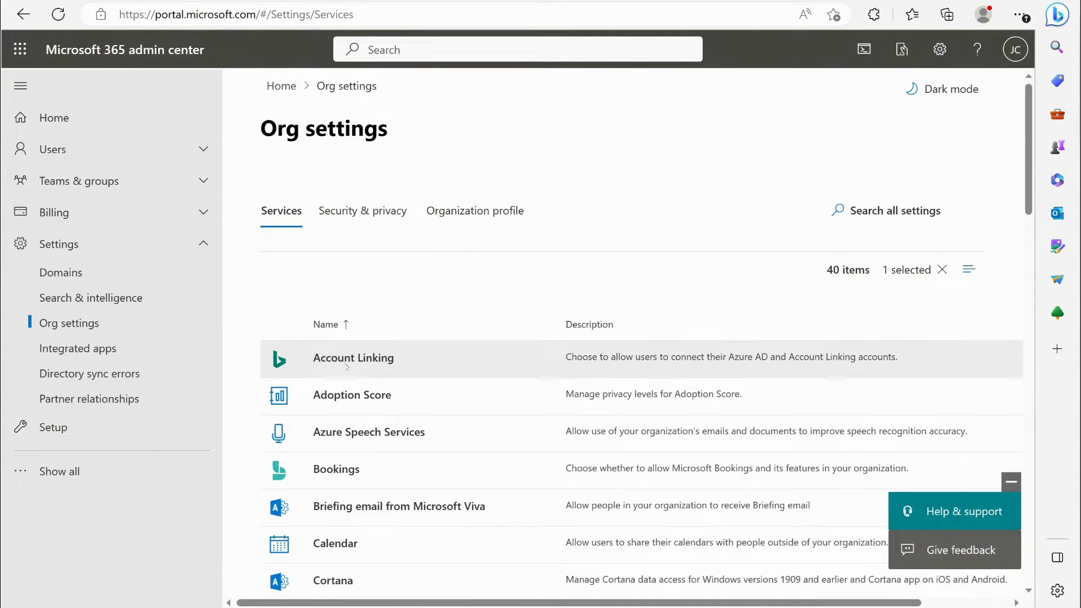
click(355, 217)
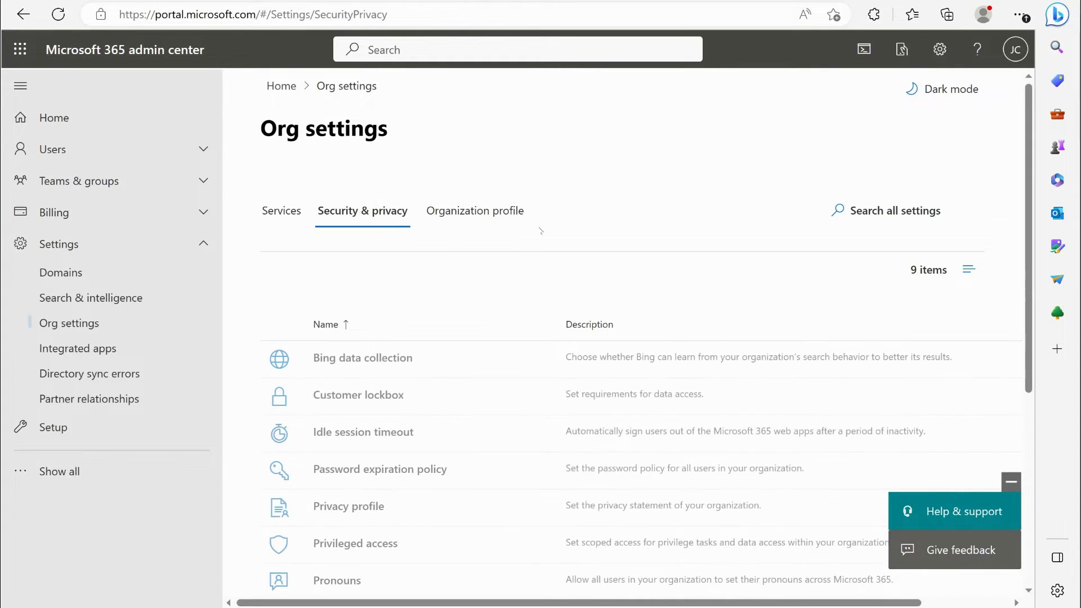
scroll(665, 197, down, 3)
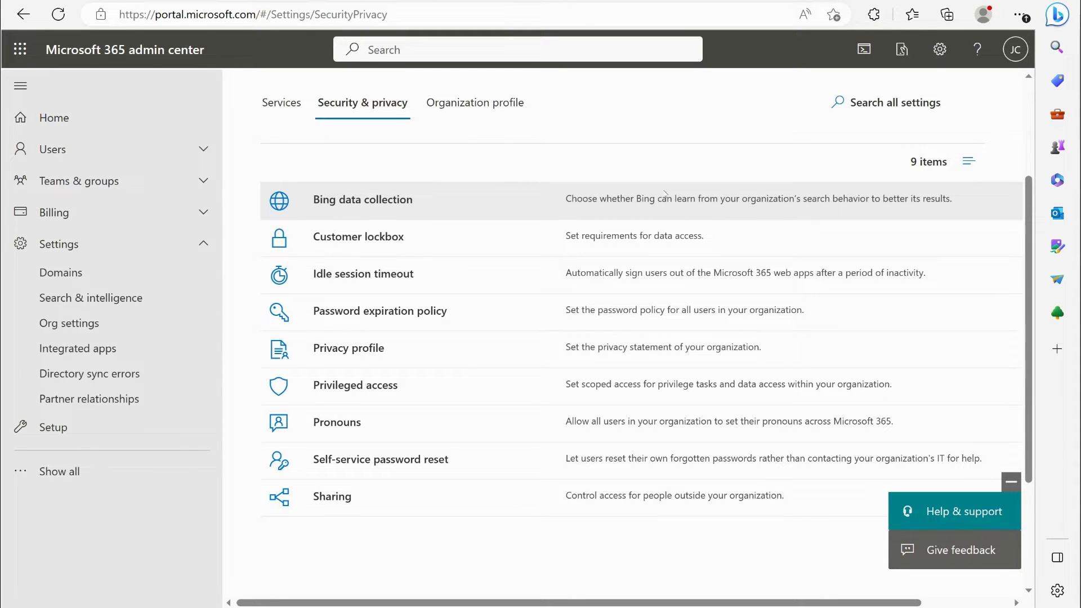
click(358, 200)
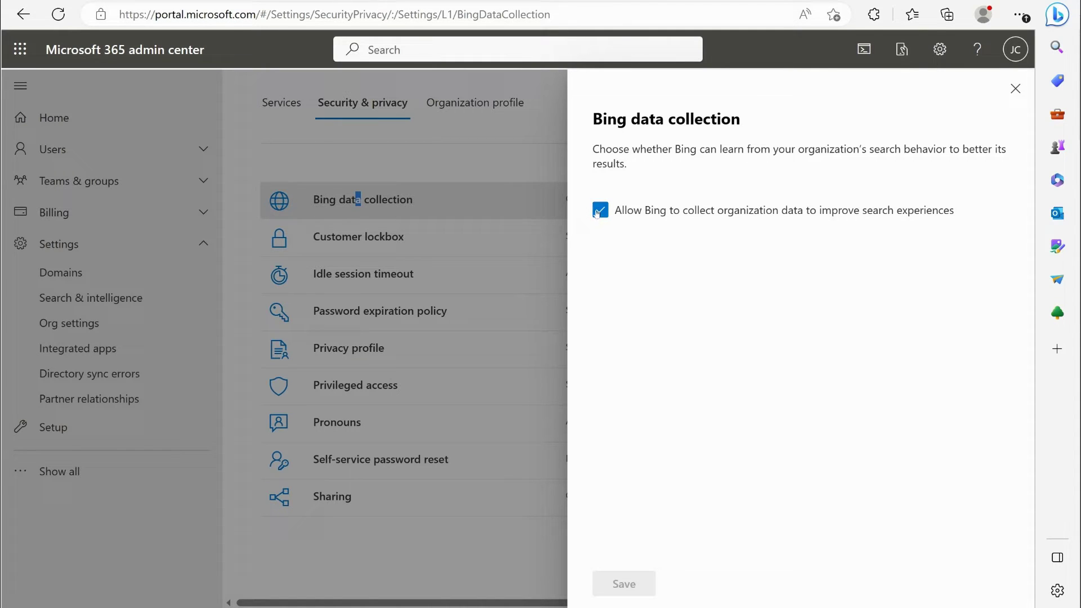
click(1015, 88)
click(358, 236)
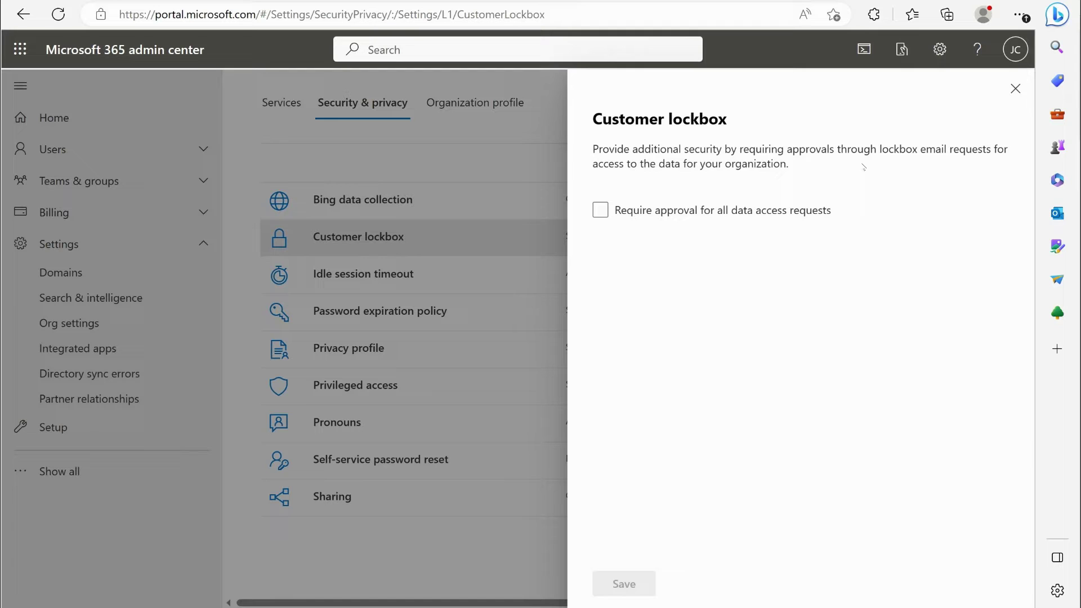
click(1015, 88)
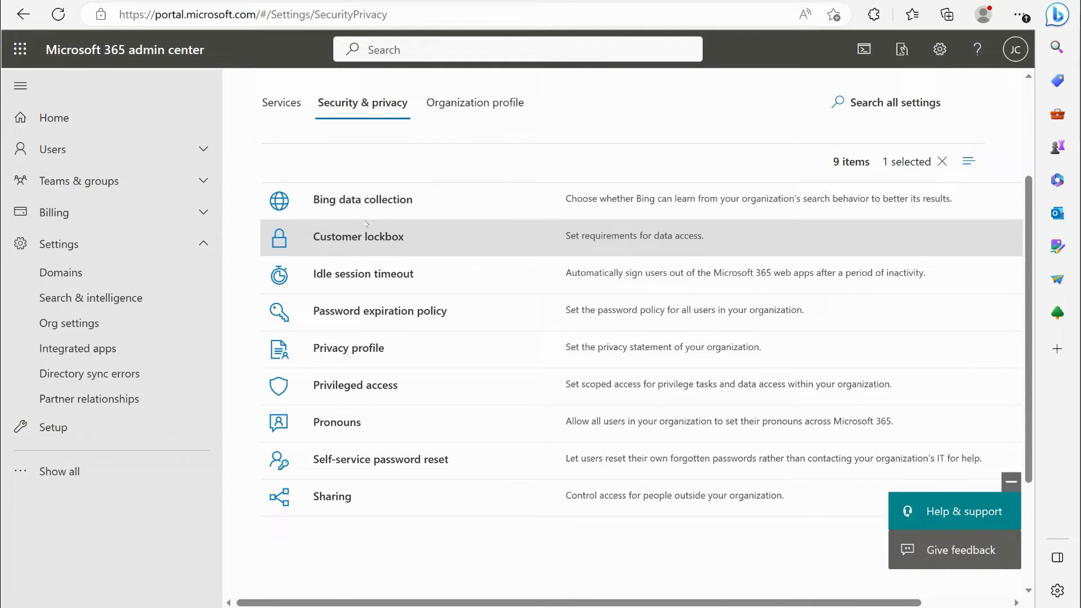
click(364, 276)
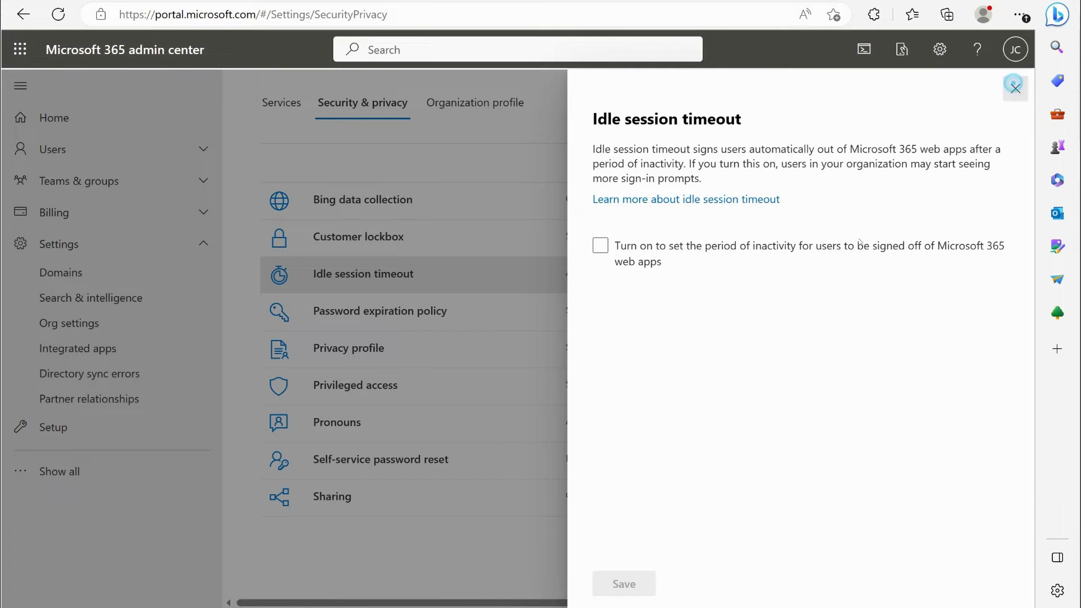
click(1015, 89)
click(383, 311)
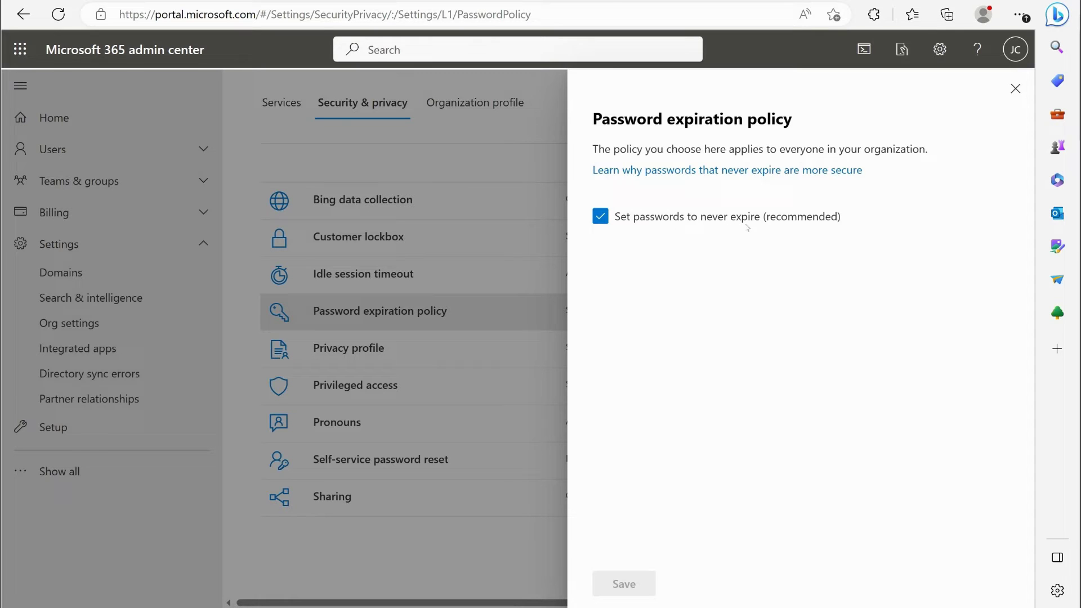
click(1014, 89)
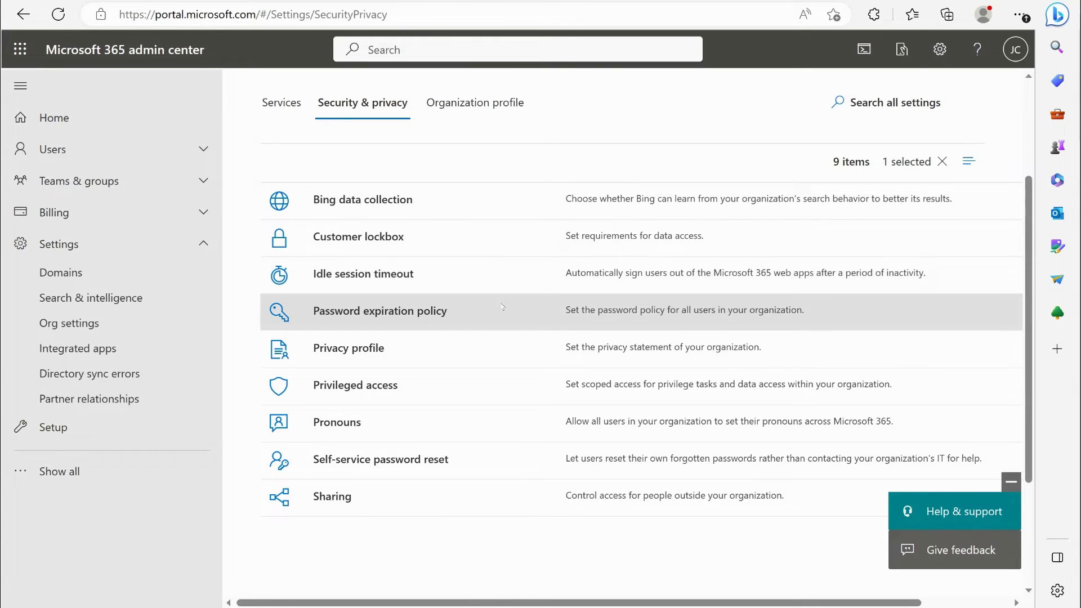
Glance at the Privacy profile, then open the Privileged access settings
click(378, 358)
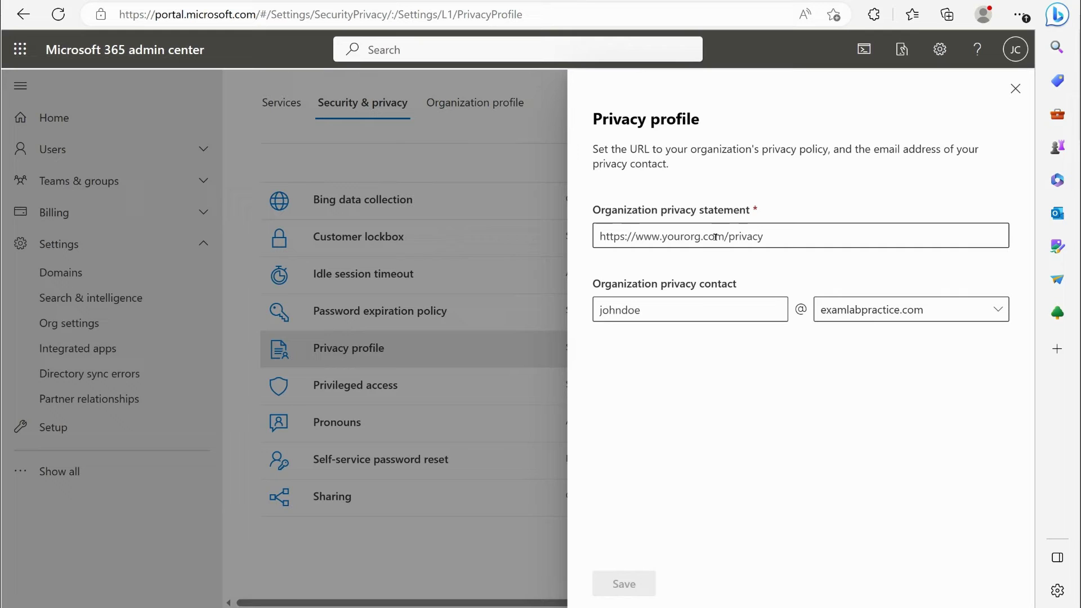
click(1013, 88)
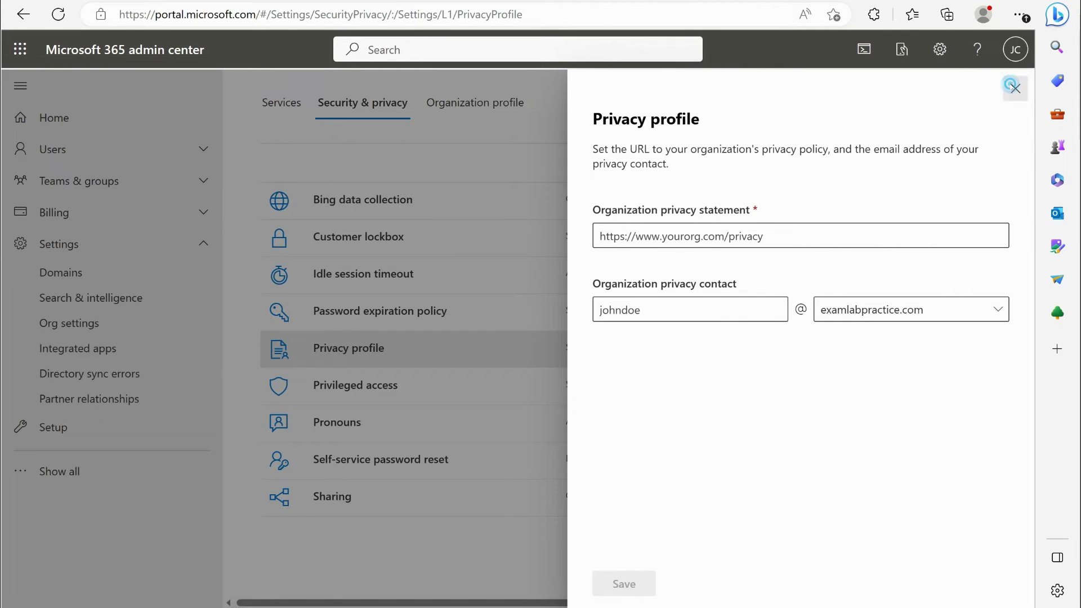
click(348, 386)
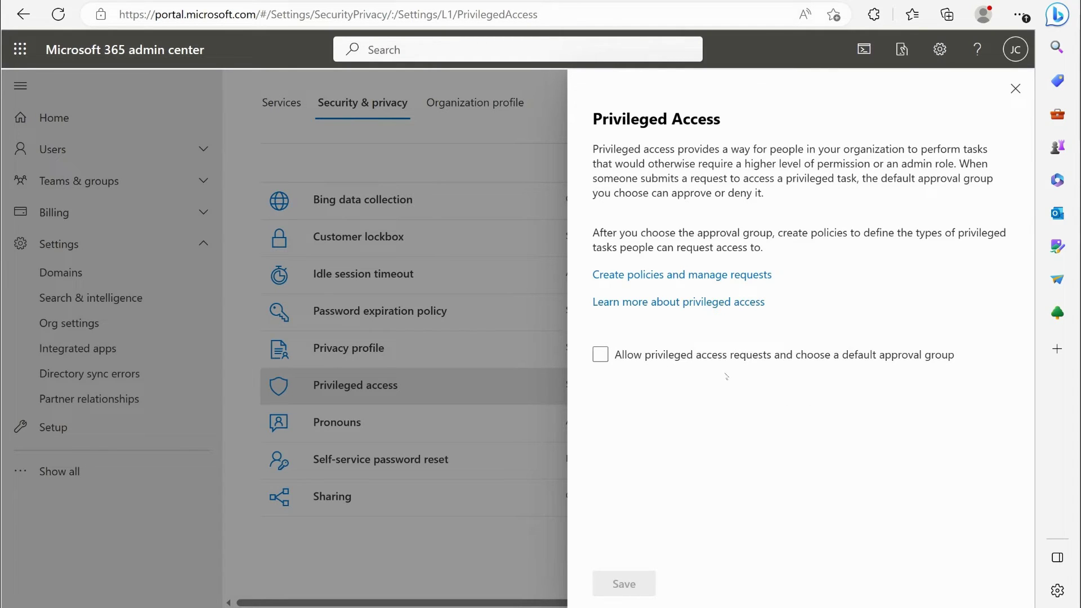
Try allowing privileged access requests and view the approval group search, then leave requests disallowed
click(803, 363)
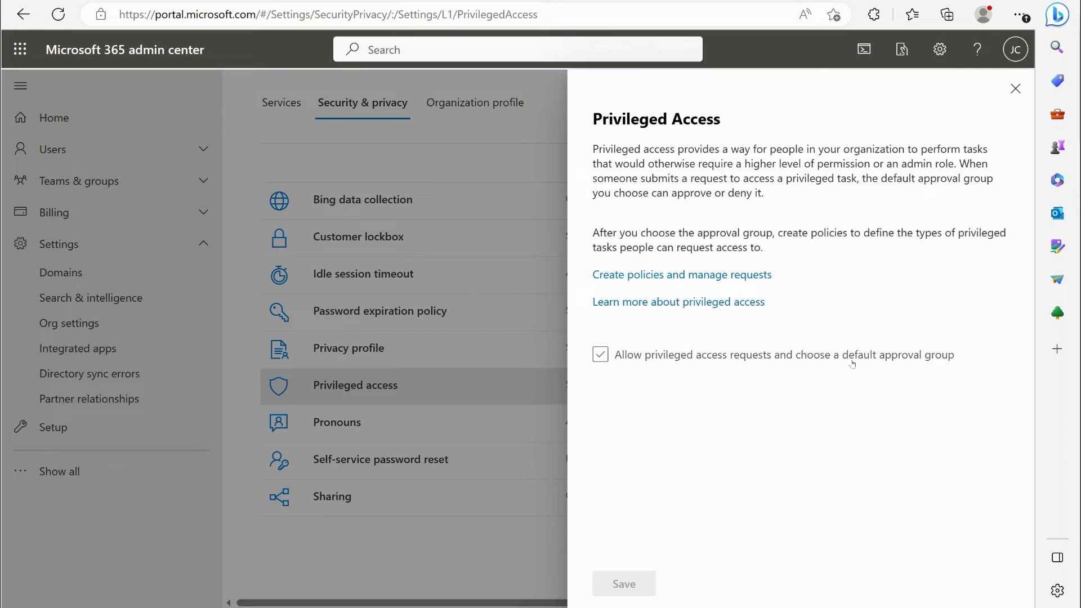
click(937, 360)
click(737, 356)
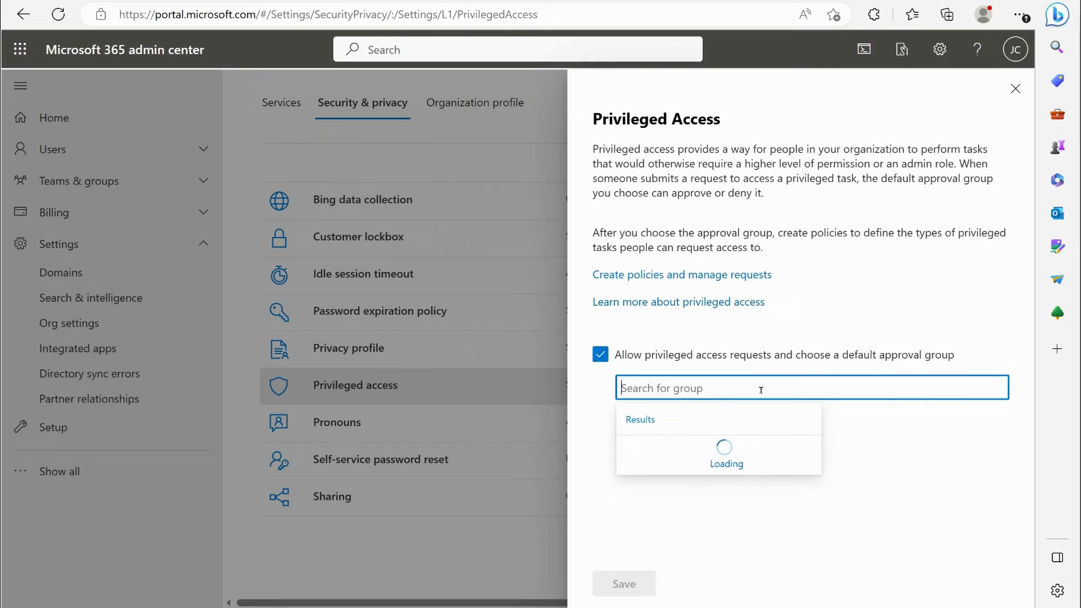
click(600, 355)
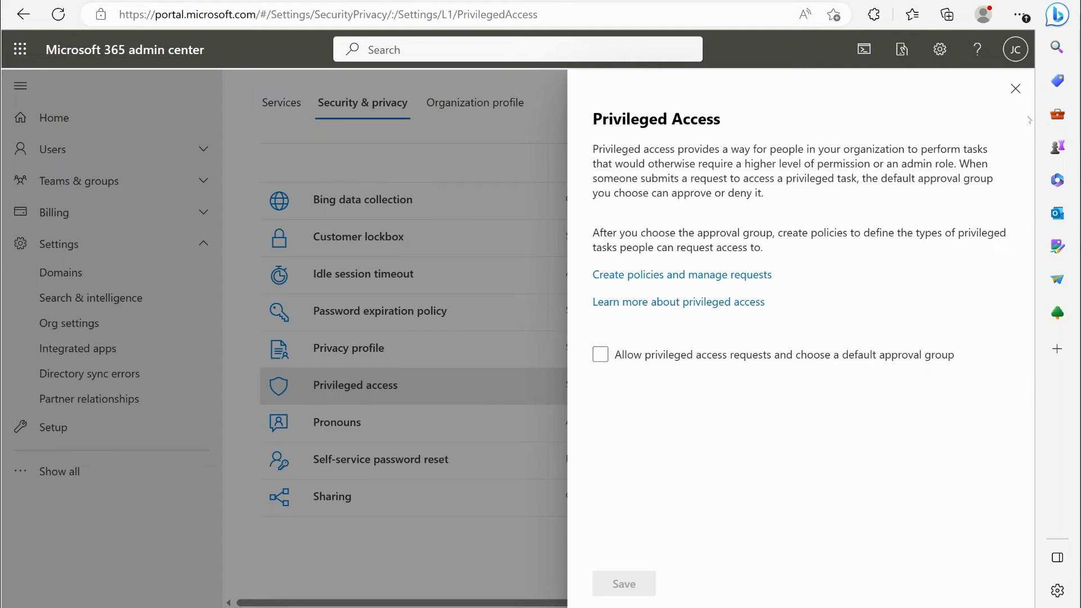
Close Privileged Access and open Sharing, where users may add new guests
click(1015, 89)
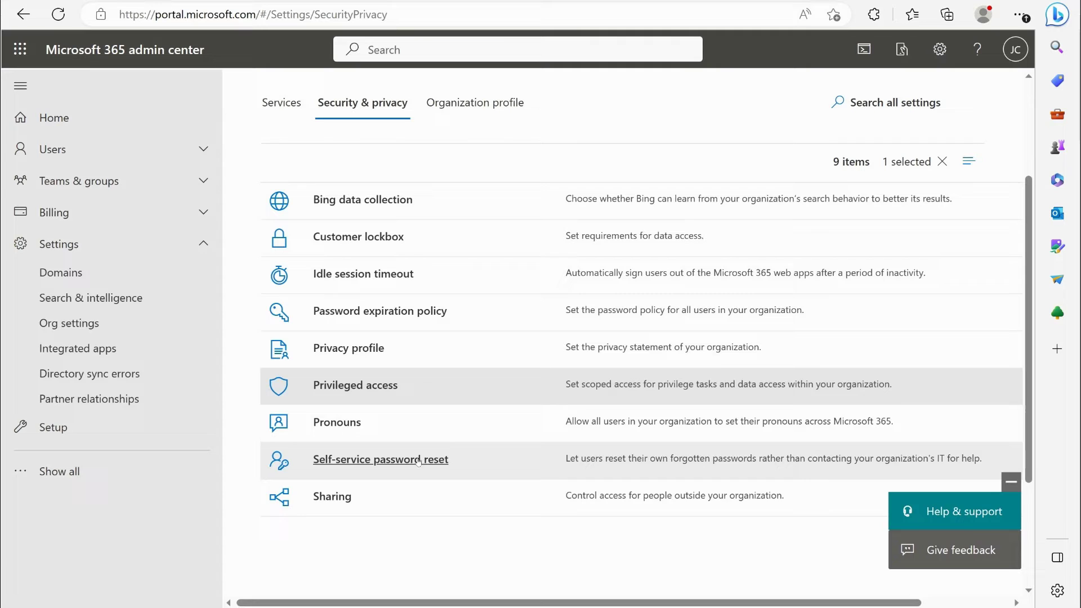
click(332, 503)
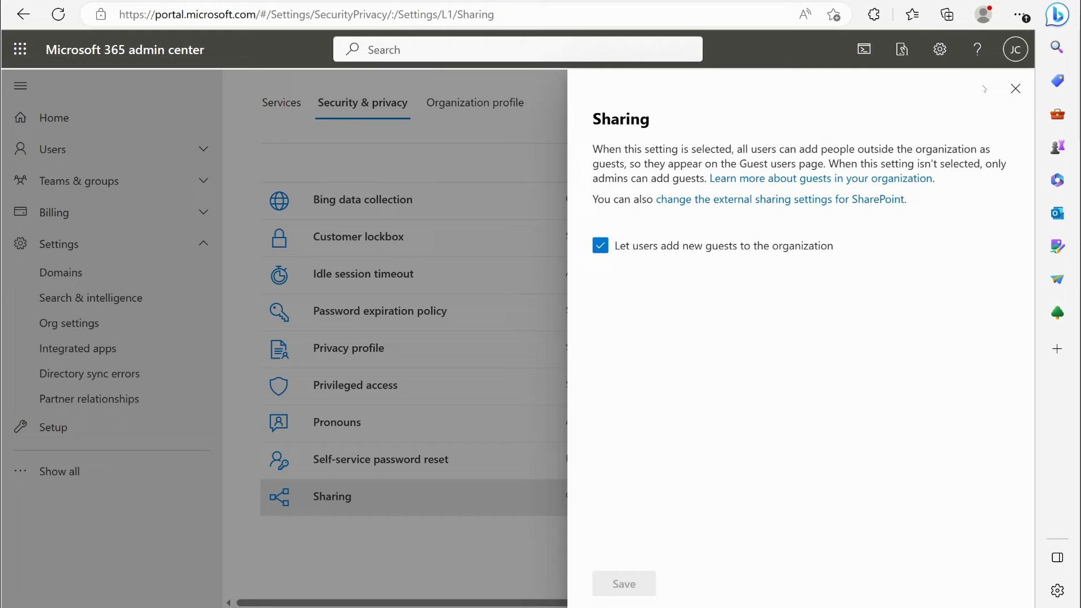
Reopen Sharing, toggle 'Let users add new guests' off and back on, then close it
click(1016, 88)
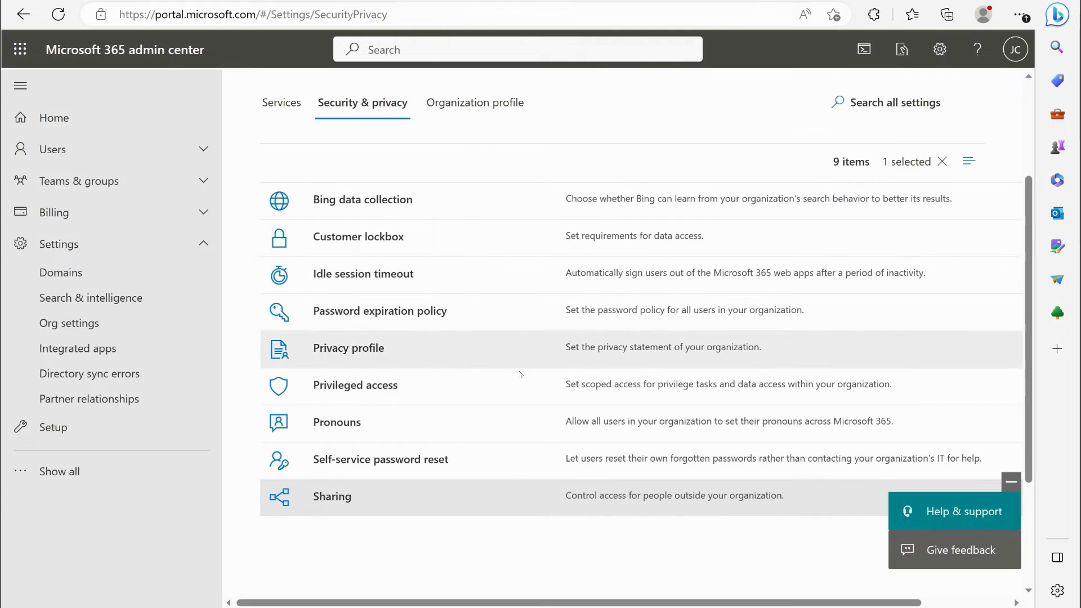
click(325, 496)
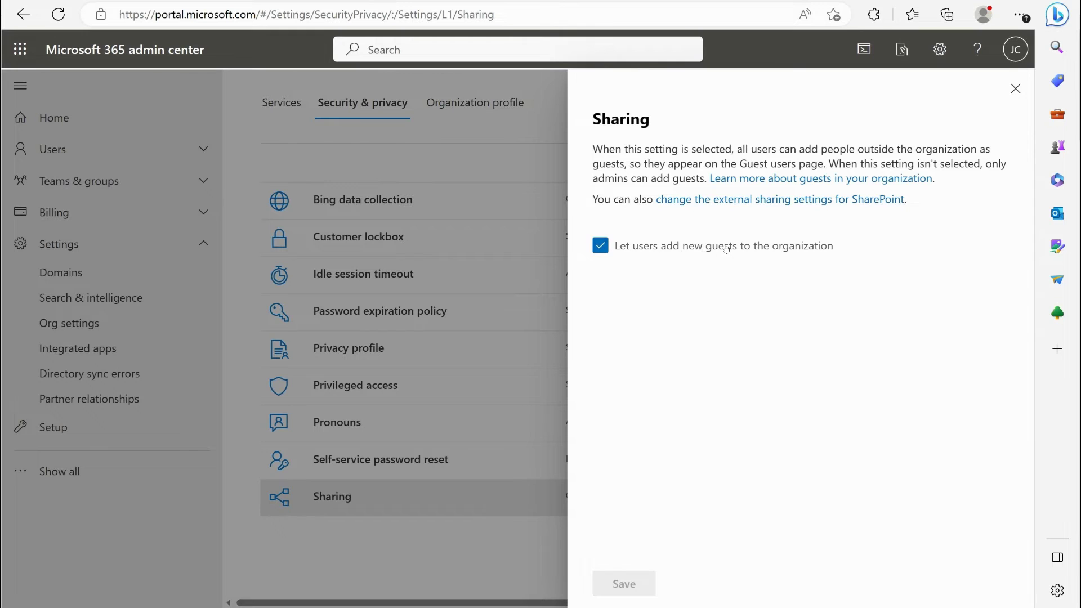
click(599, 247)
click(599, 247)
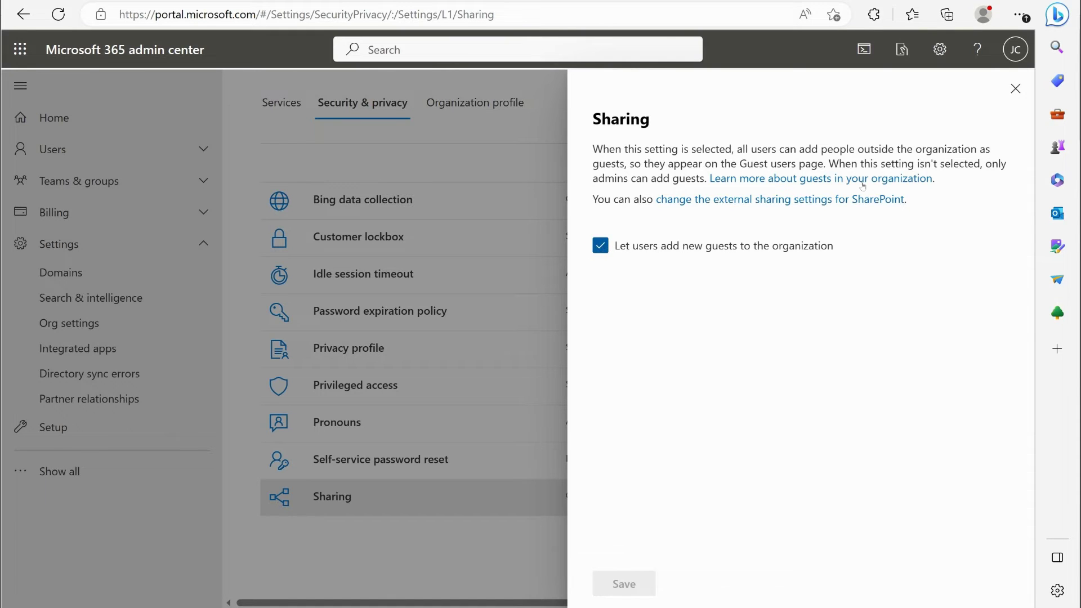
click(1016, 89)
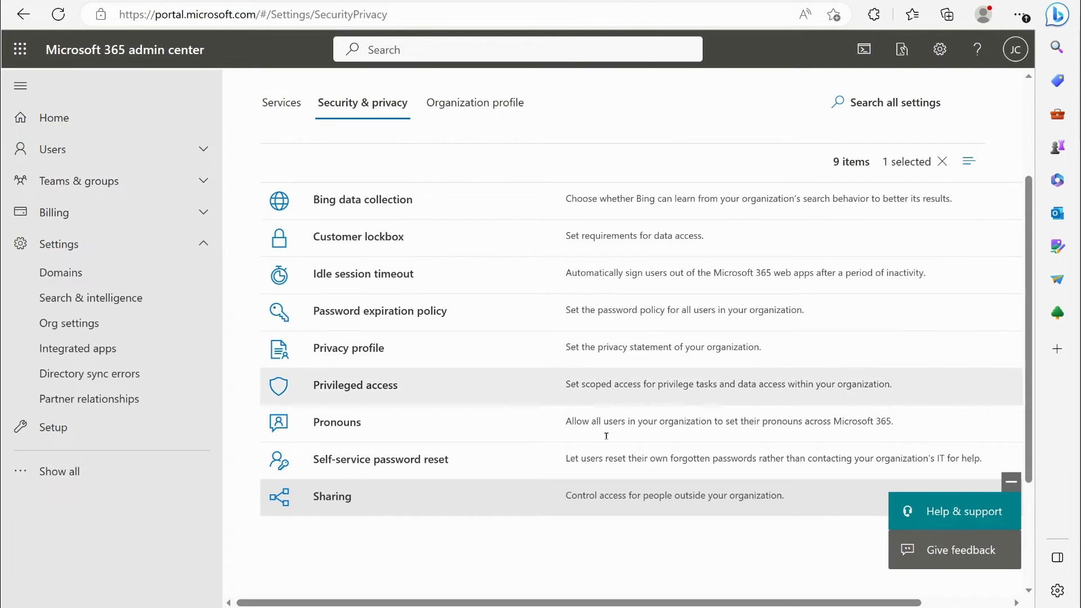
Switch to the Organization profile tab, scroll its list, and open Custom app launcher tiles
click(487, 105)
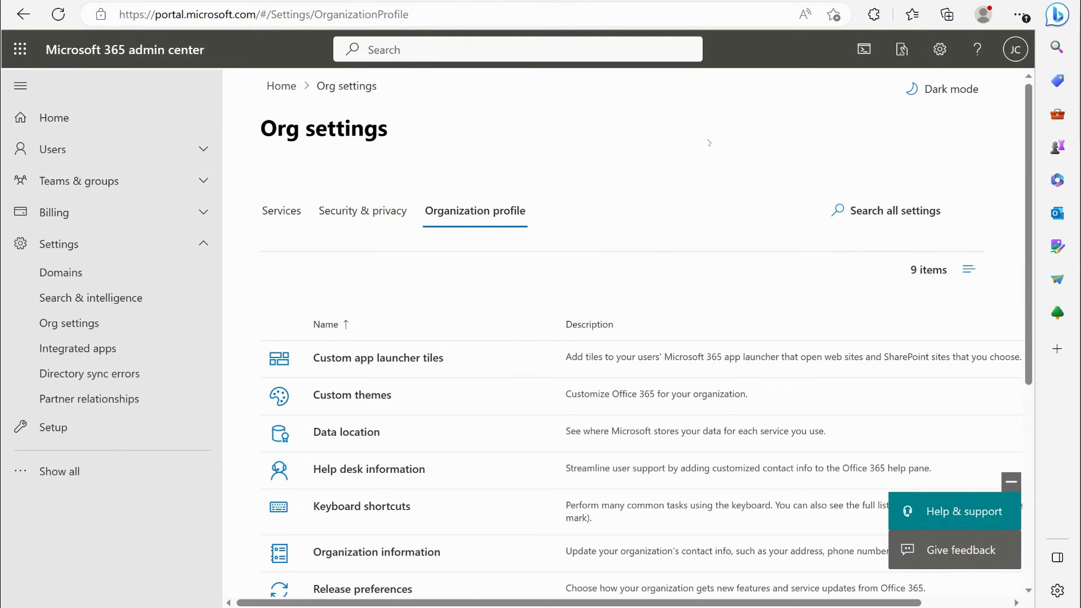
scroll(708, 142, down, 3)
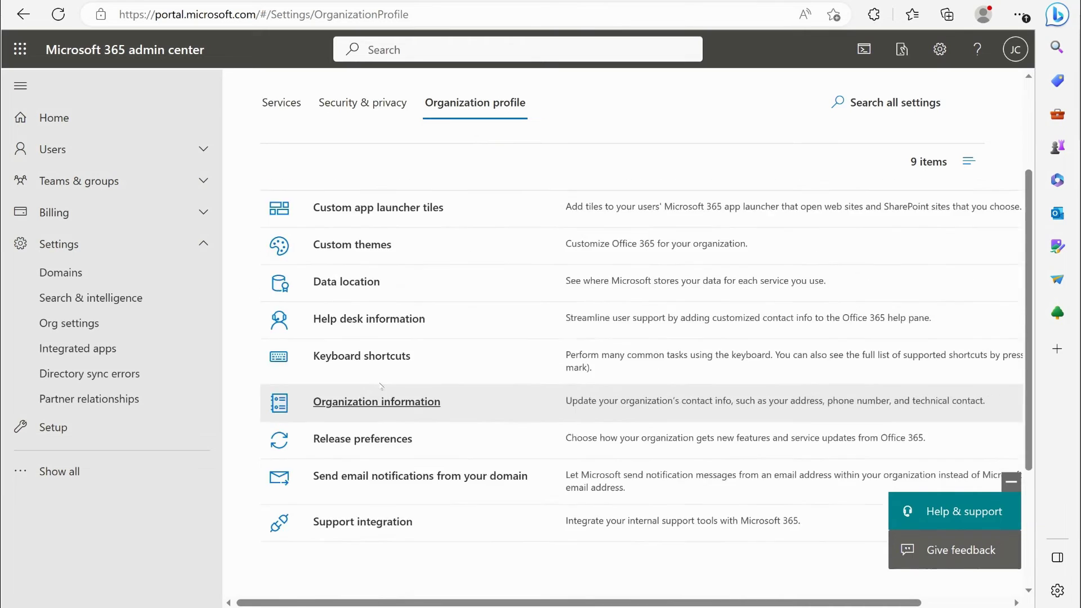
scroll(418, 367, down, 2)
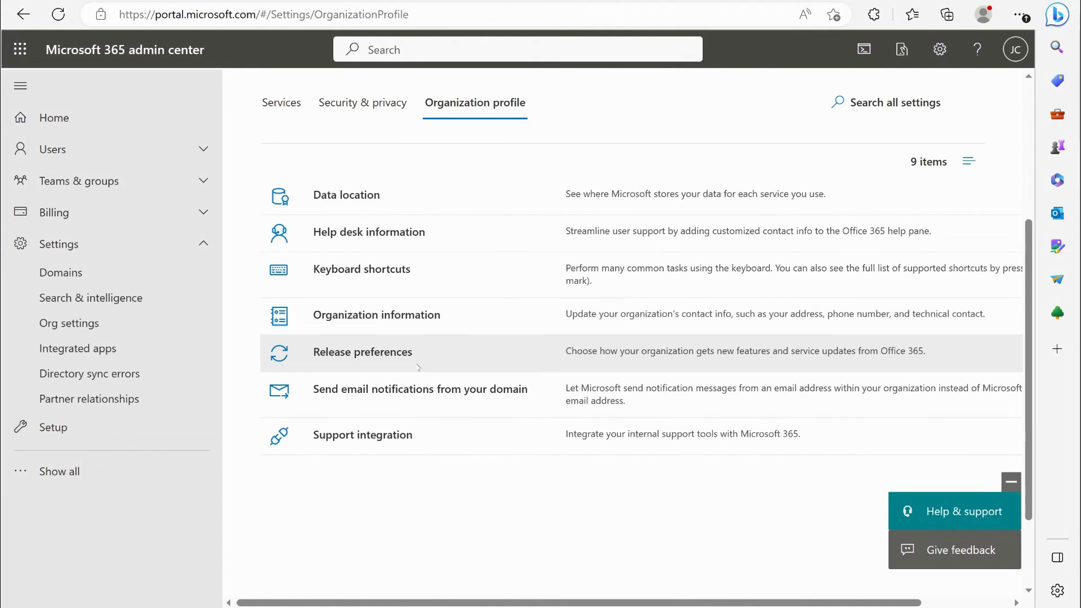
scroll(418, 367, up, 3)
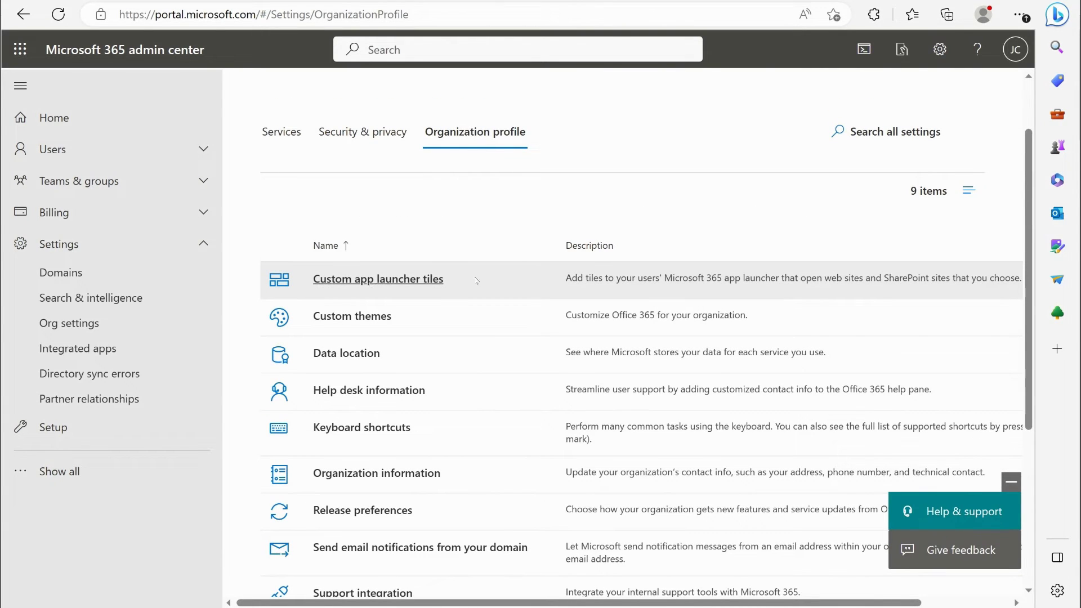
click(404, 279)
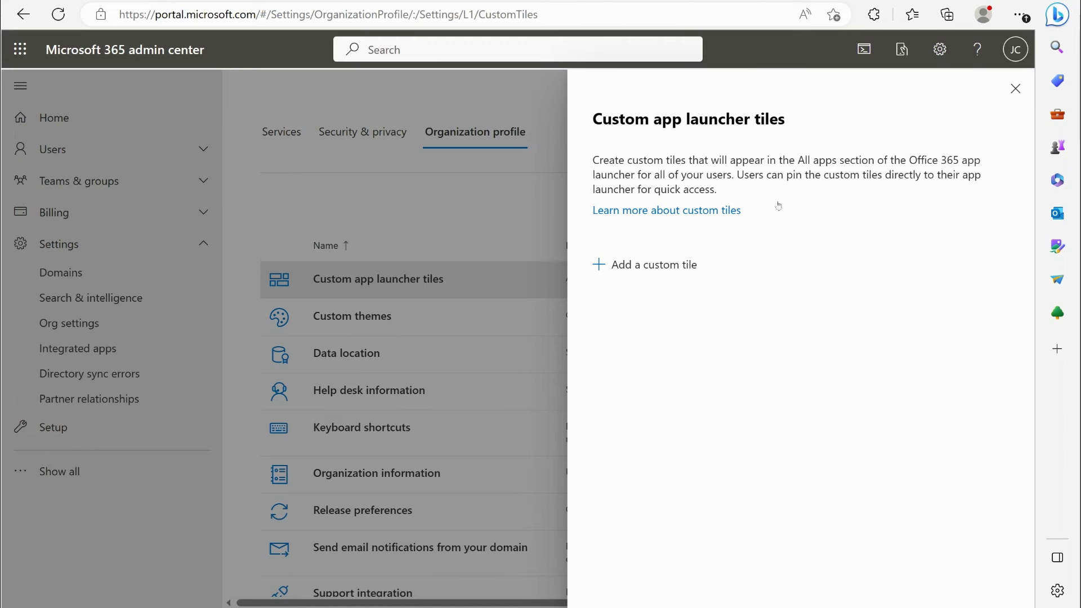
Close the tiles panel and look at Custom themes without changes
click(1015, 88)
click(335, 315)
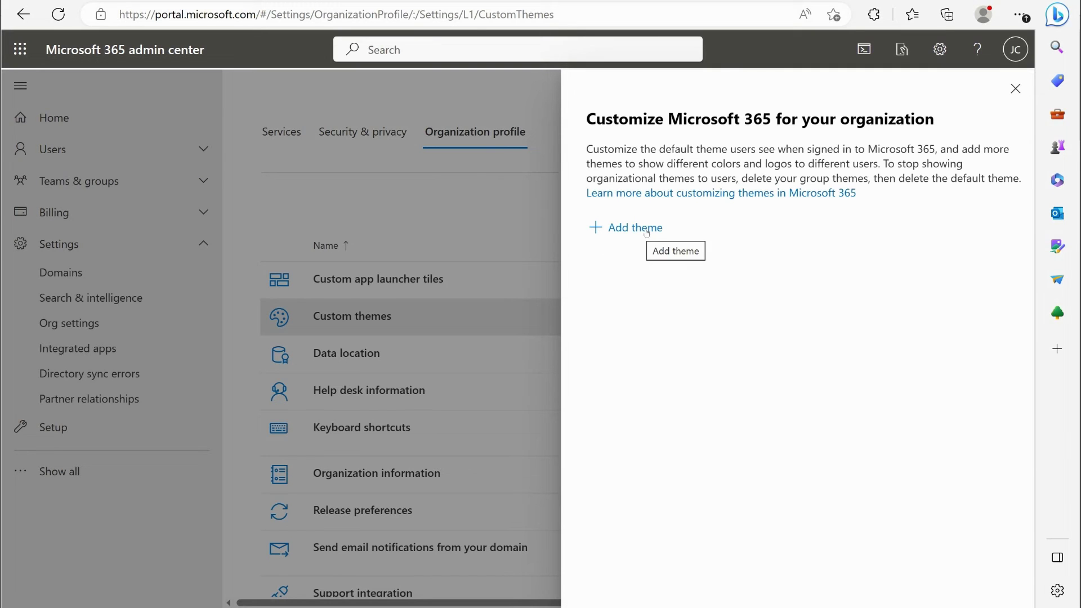
click(1016, 89)
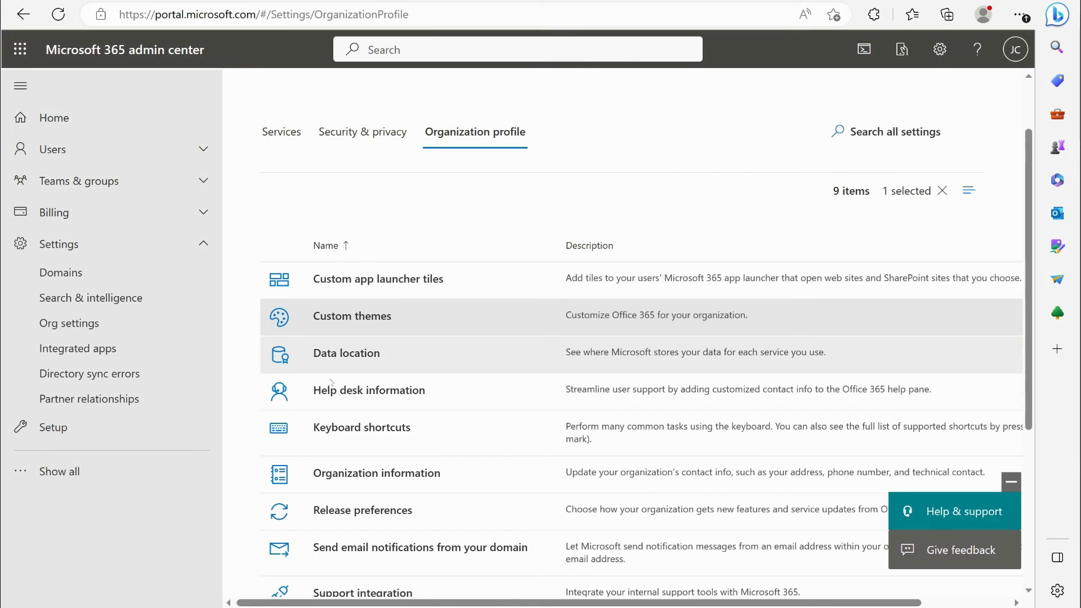
scroll(349, 363, down, 3)
scroll(349, 363, up, 3)
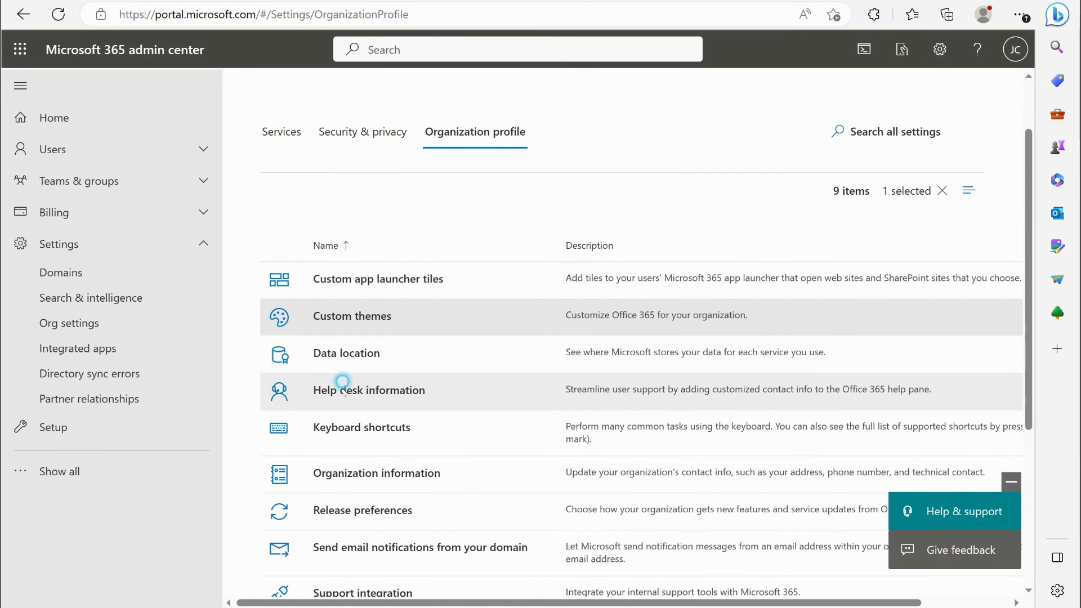
Open Help desk information, toggle custom contact info on and off, and close it unset
click(345, 386)
click(600, 246)
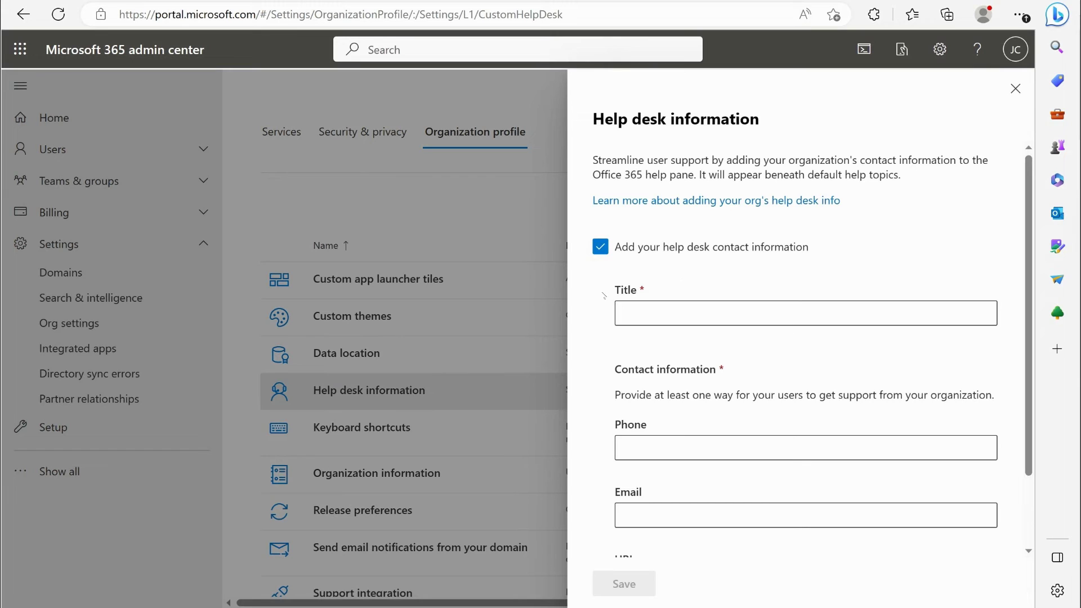
click(600, 247)
click(1015, 89)
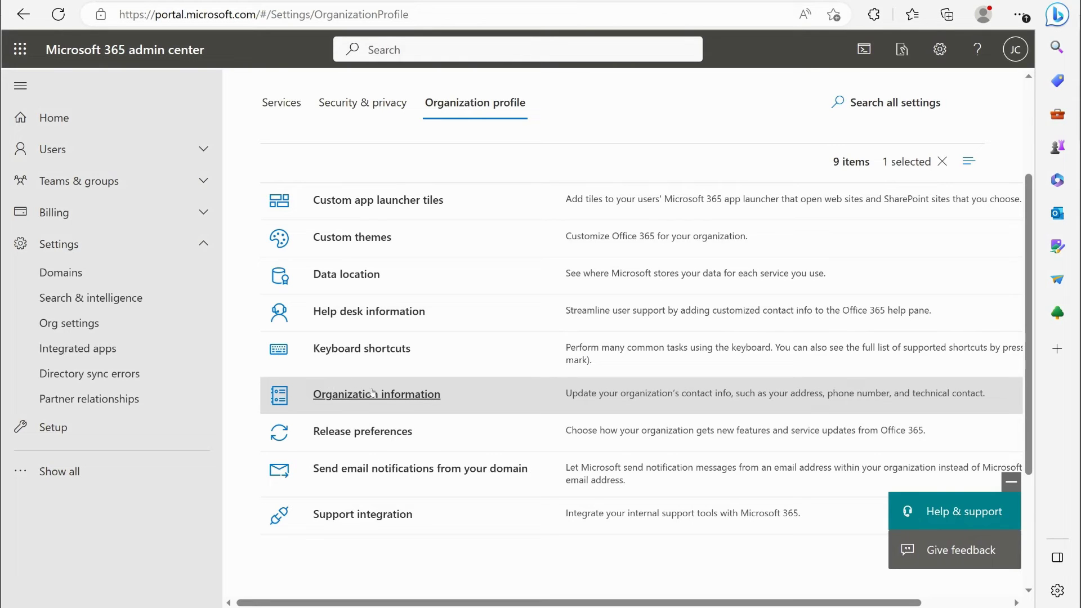
click(394, 433)
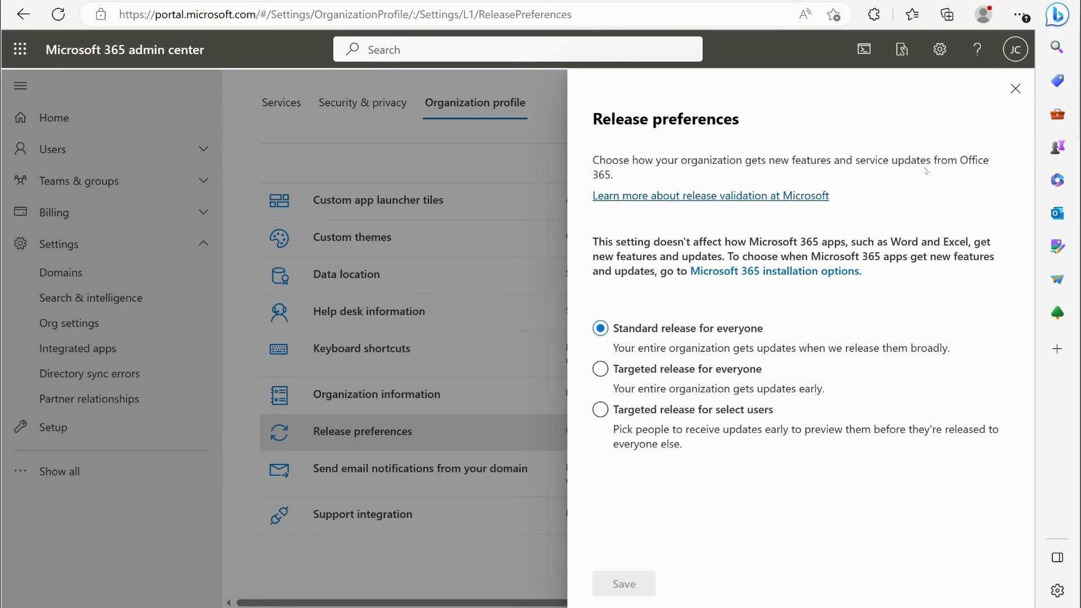
click(1015, 88)
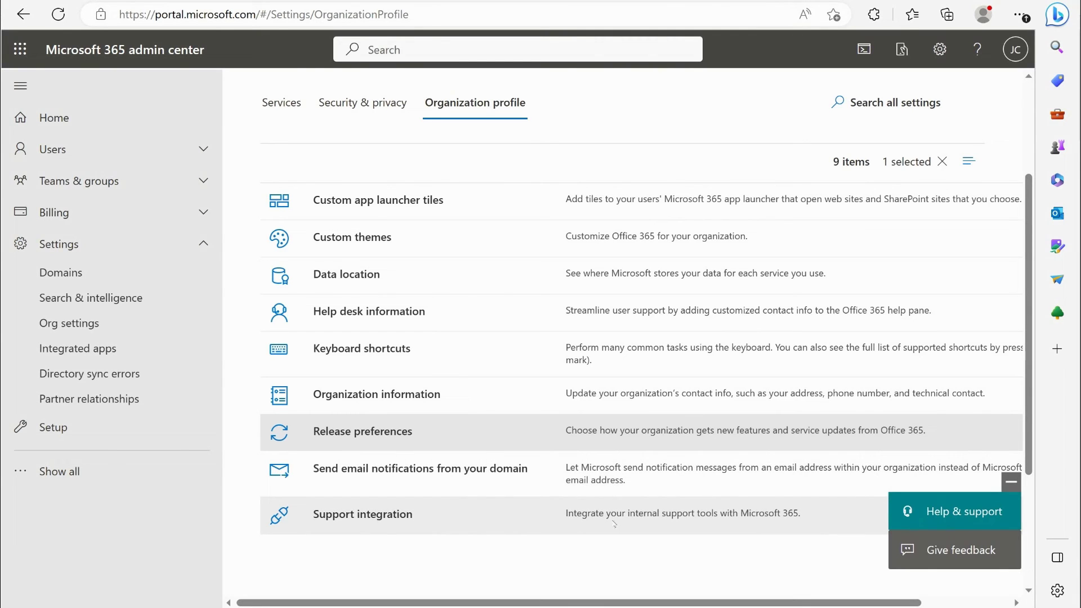
click(359, 514)
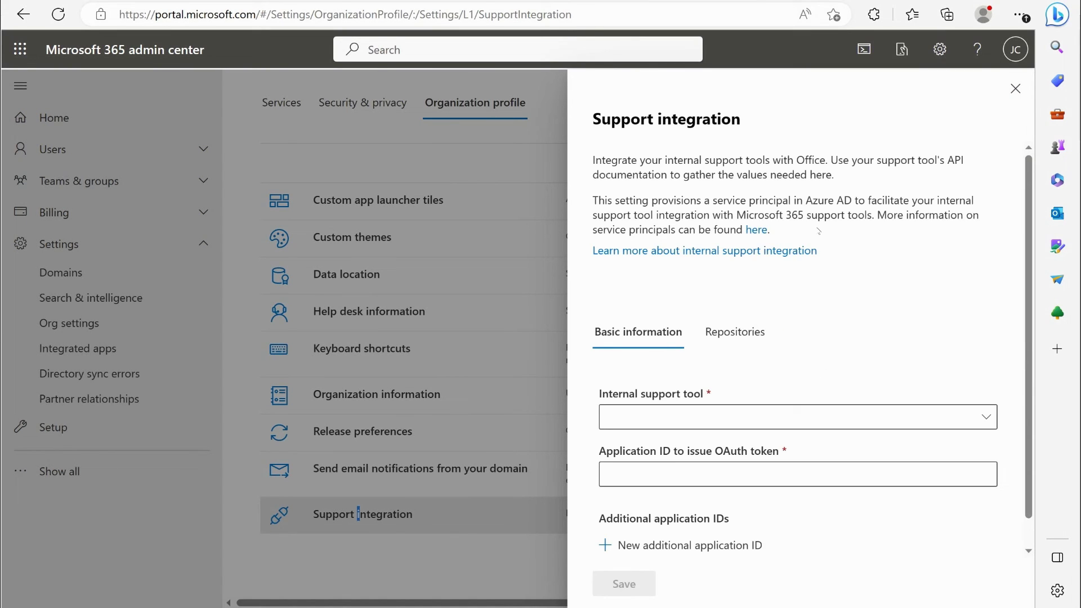
scroll(818, 231, down, 1)
click(896, 380)
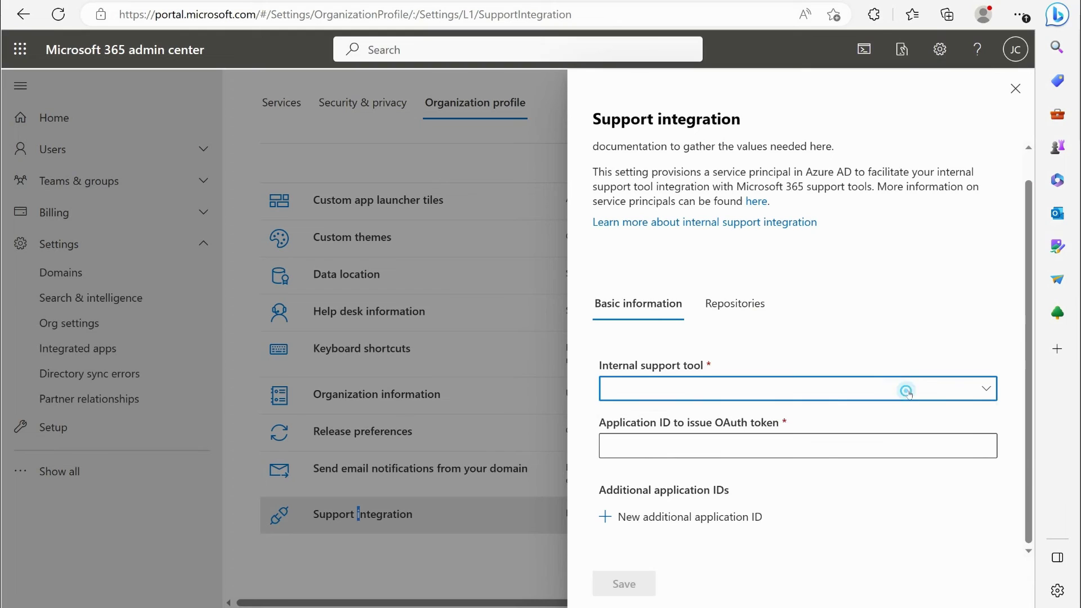
click(900, 413)
click(1015, 88)
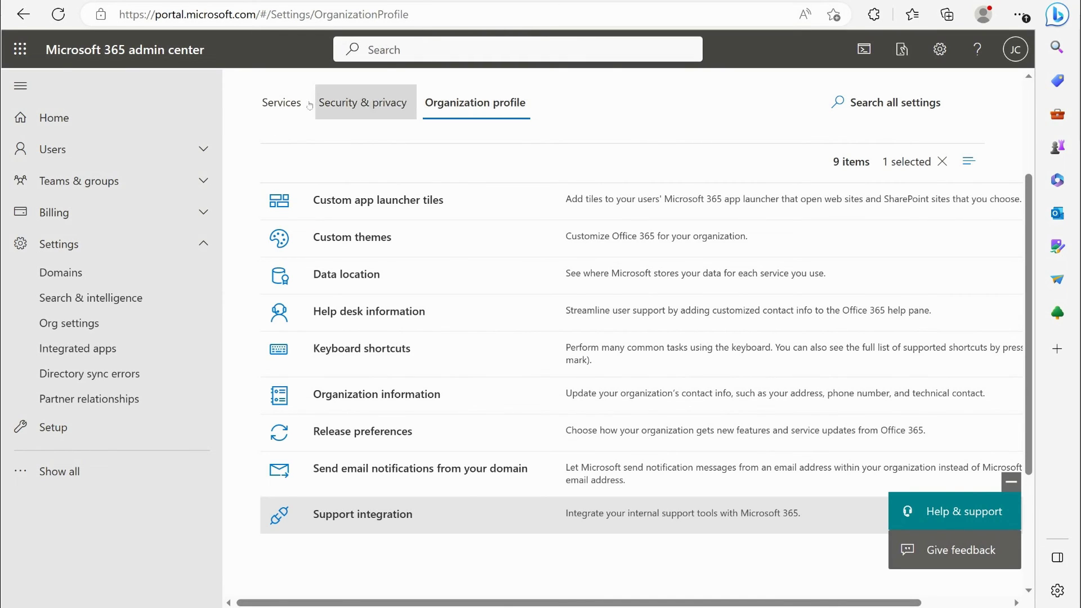
scroll(524, 319, up, 1)
scroll(524, 319, up, 2)
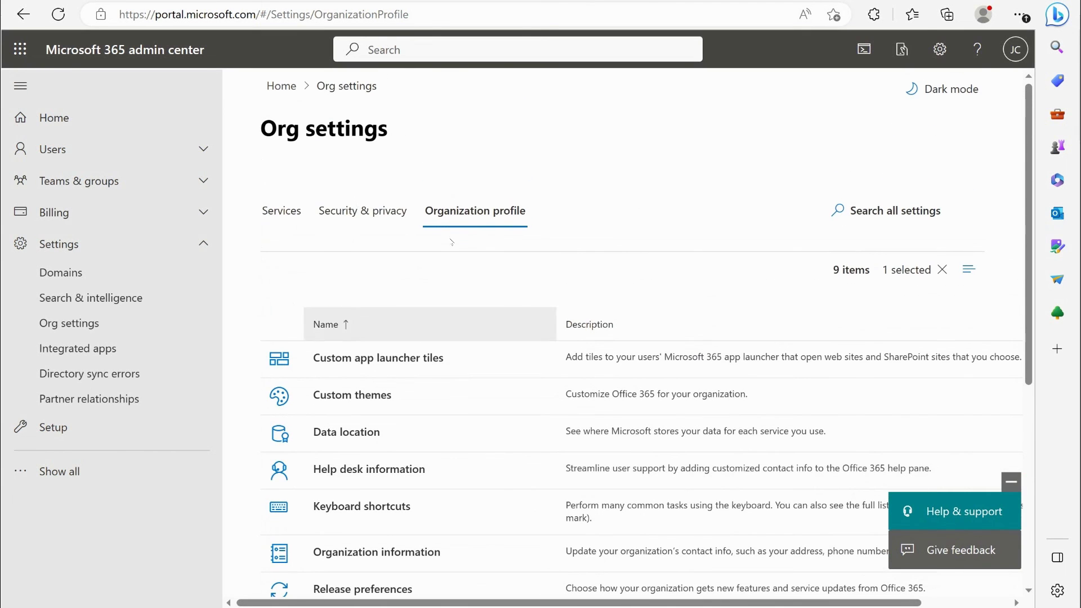